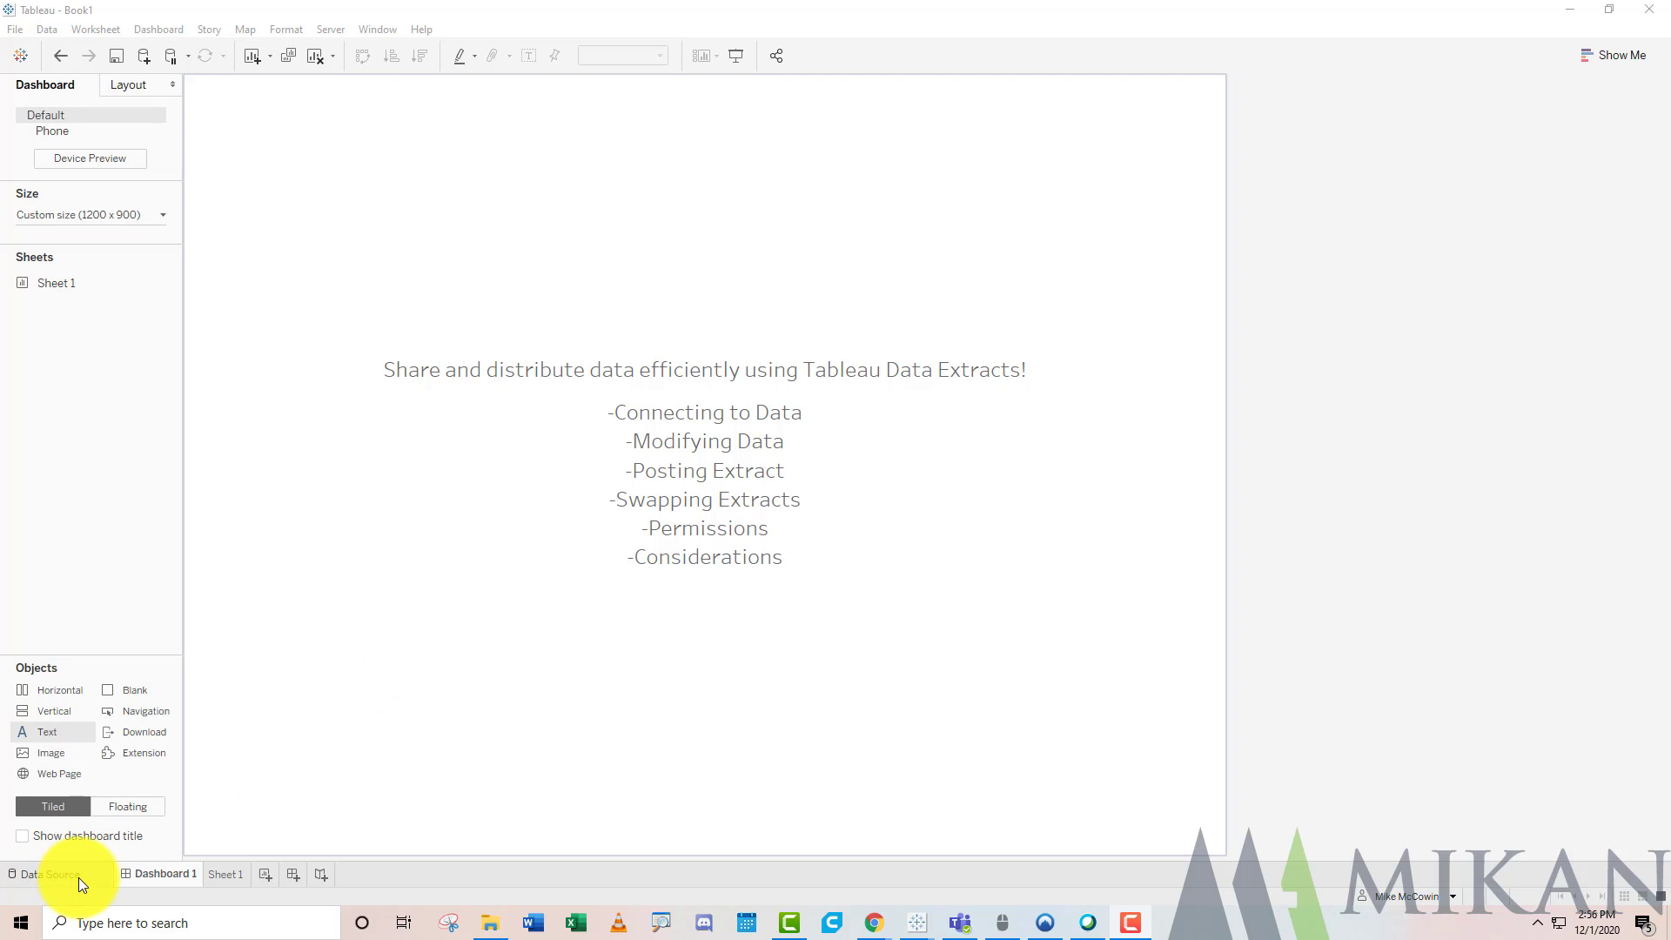
Step: Place the Global Superstore Orders sheet on the data source canvas to preview its rows
{"action": "left_click", "coordinate": [52, 873]}
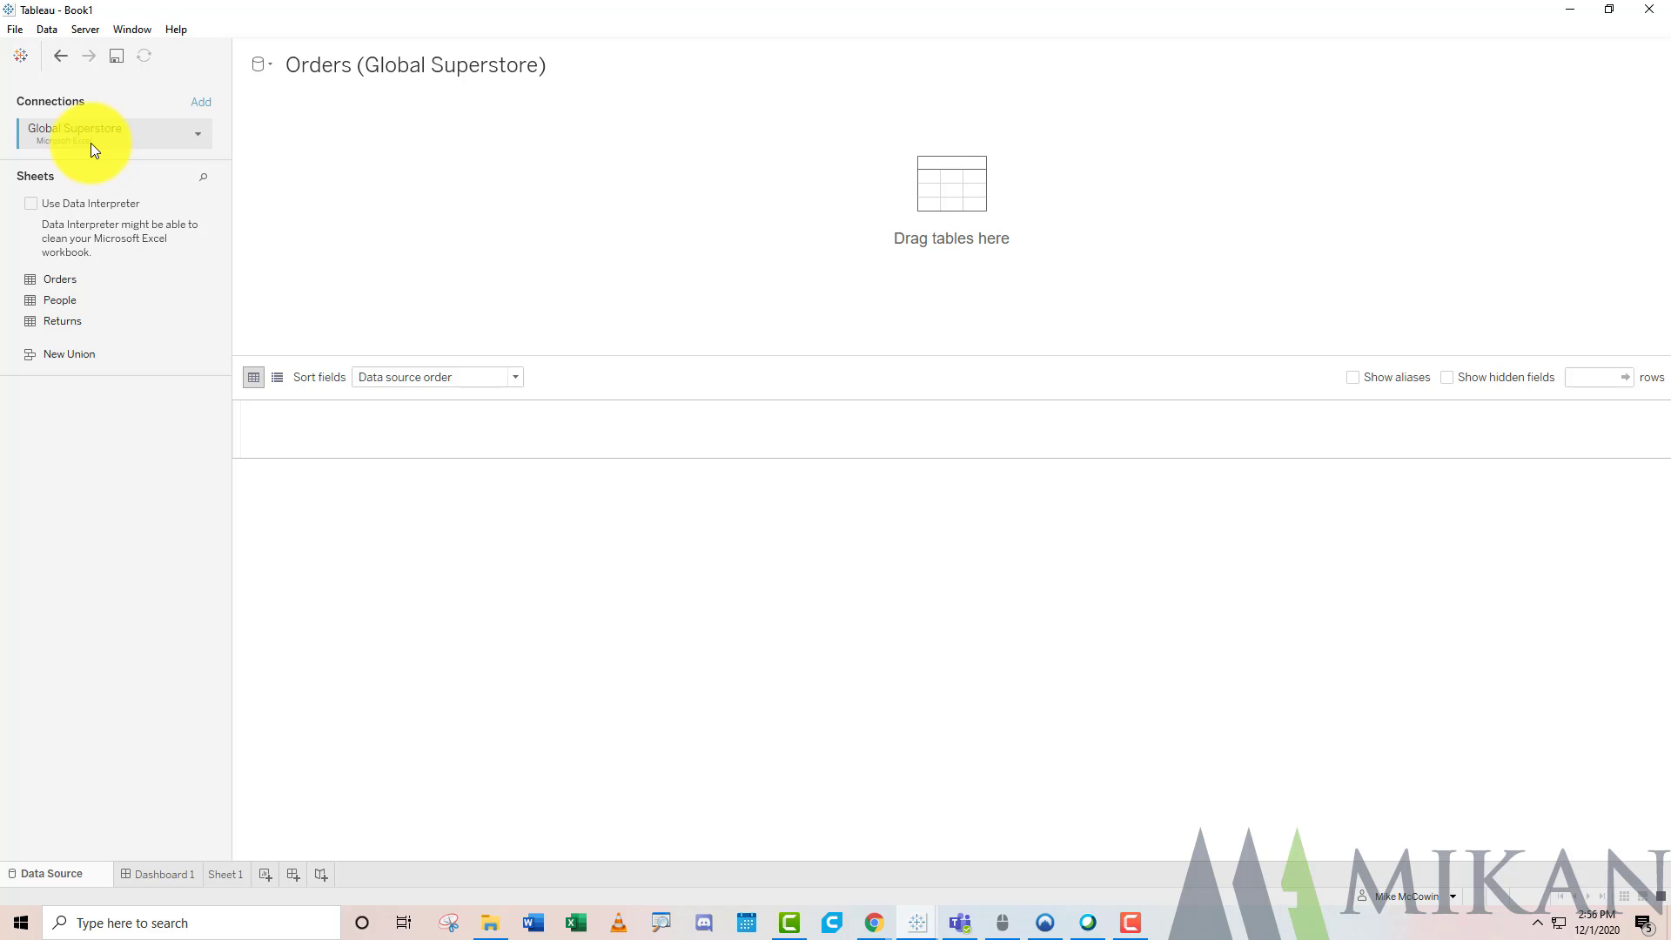
{"action": "left_click_drag", "start_coordinate": [56, 278], "coordinate": [290, 179]}
{"action": "key", "text": "Escape"}
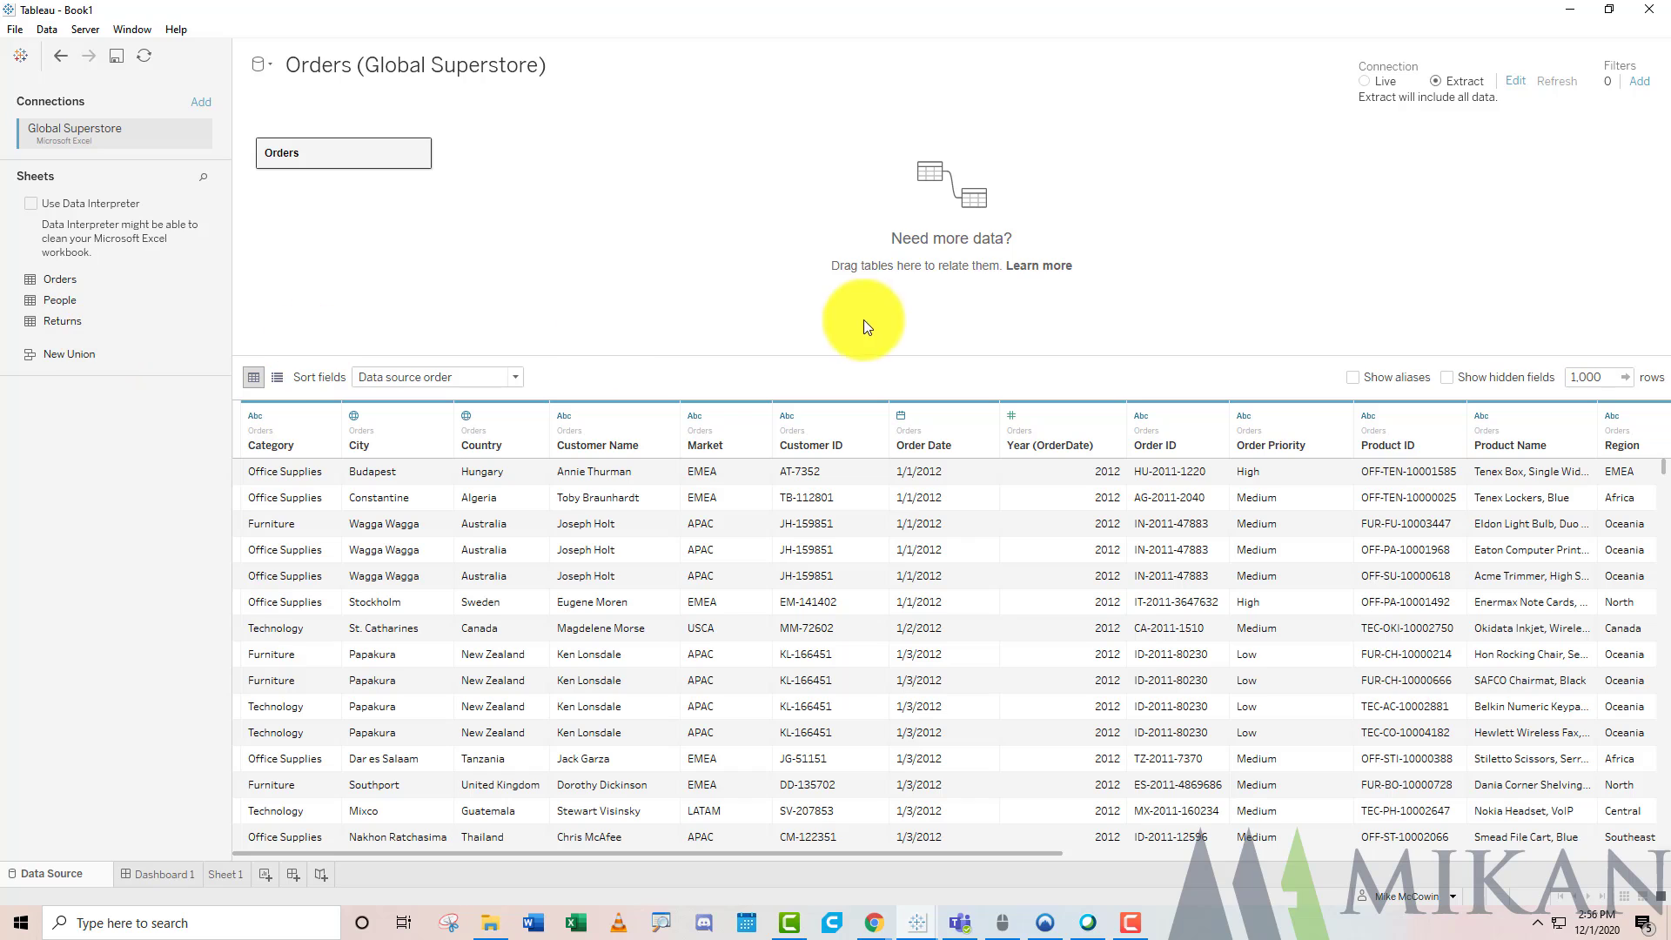
{"action": "left_click", "coordinate": [1366, 81]}
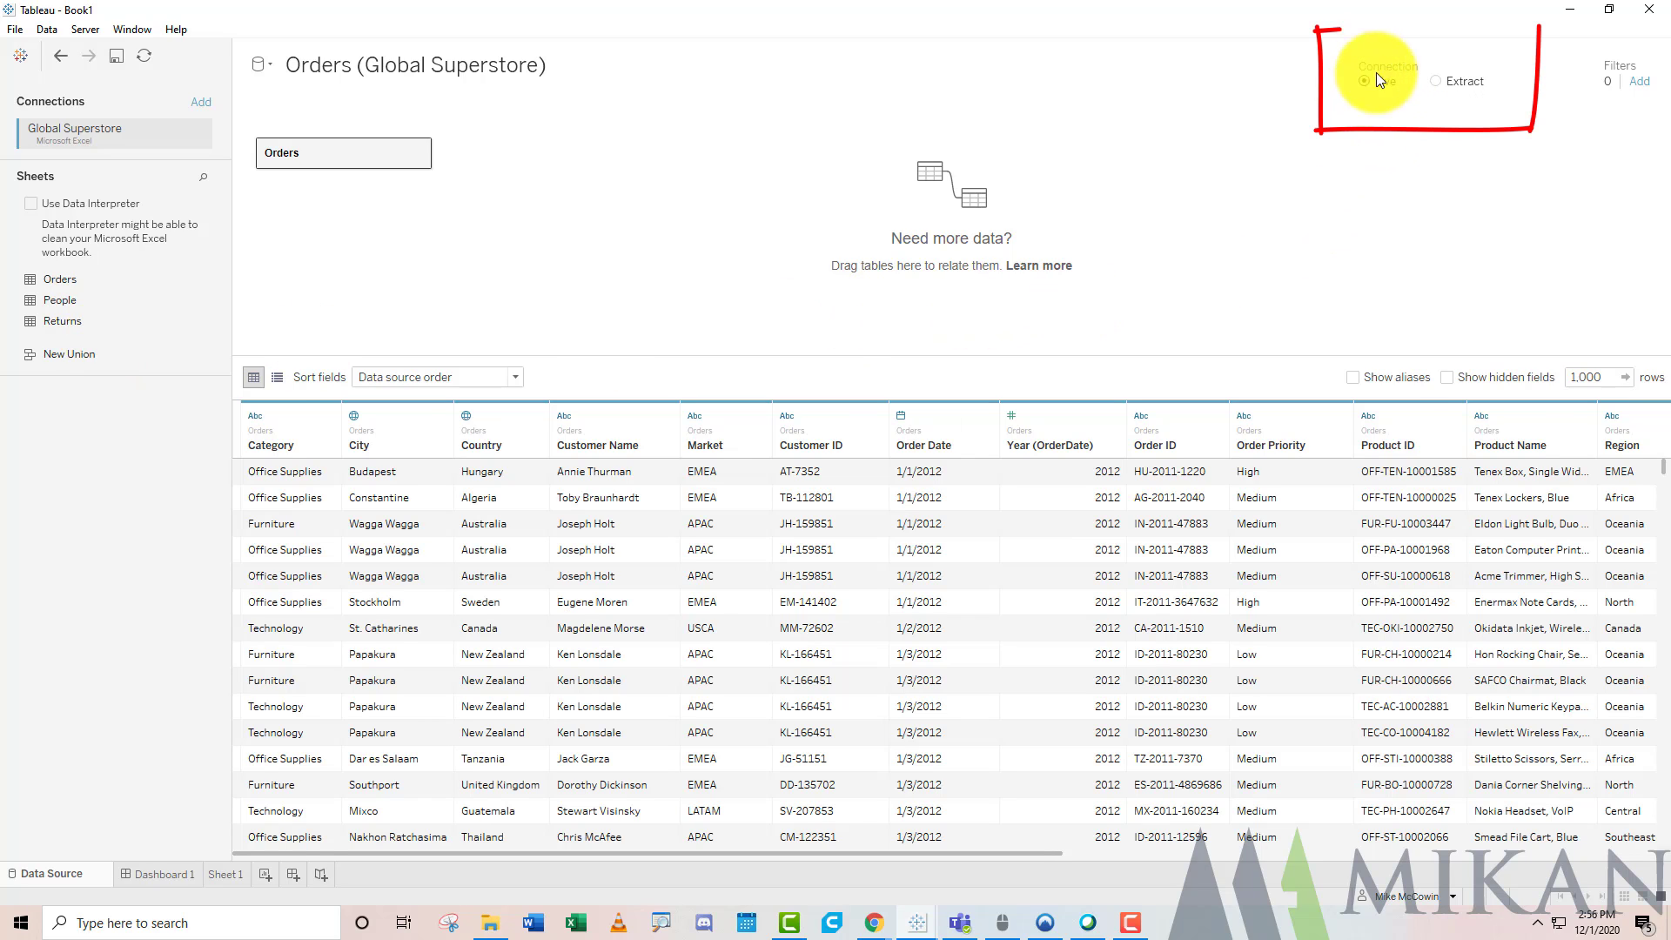
{"action": "left_click", "coordinate": [1442, 87]}
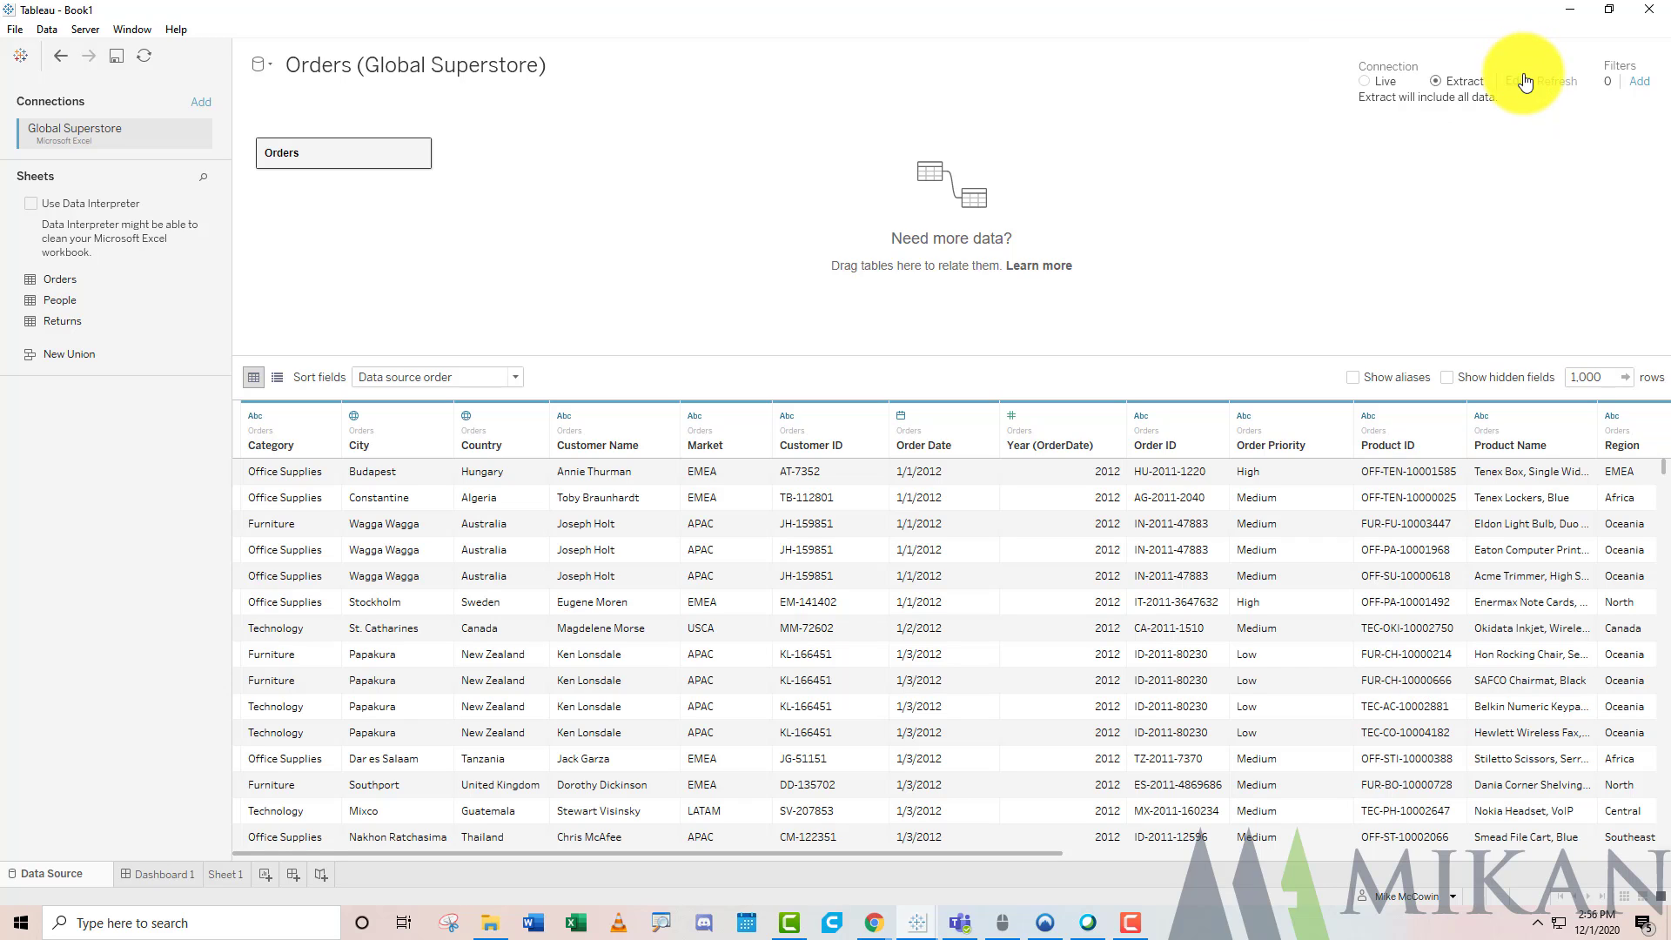
{"action": "left_click", "coordinate": [1140, 413]}
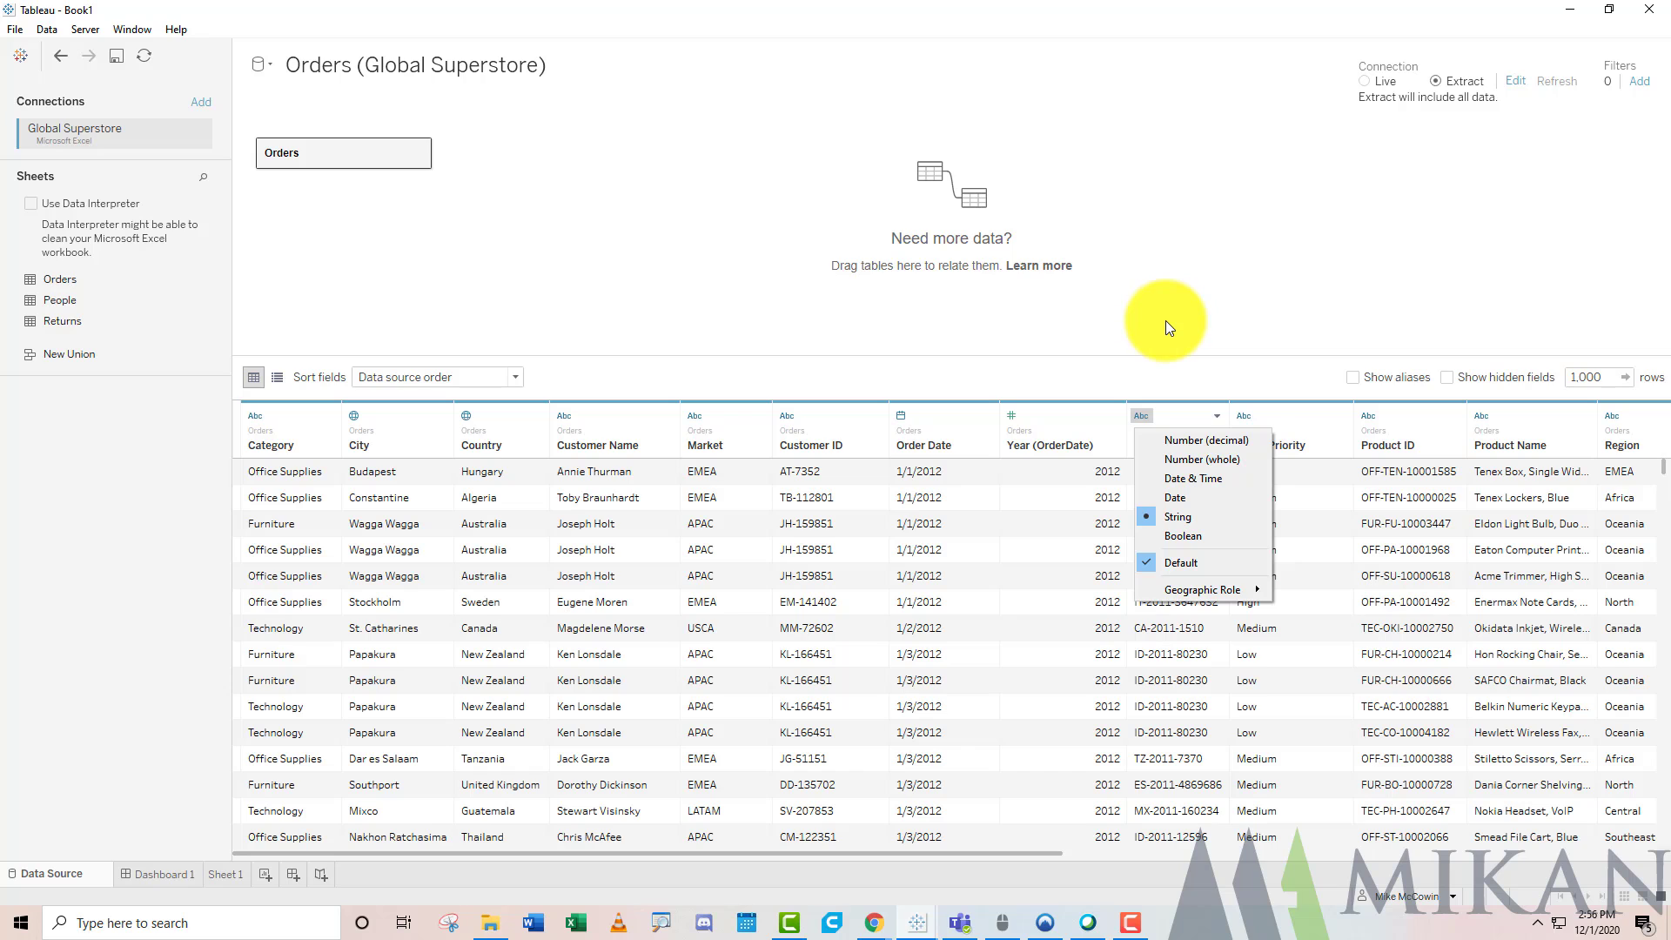
{"action": "left_click", "coordinate": [1133, 470]}
{"action": "left_click_drag", "start_coordinate": [1063, 856], "coordinate": [1566, 837]}
{"action": "right_click", "coordinate": [1511, 440]}
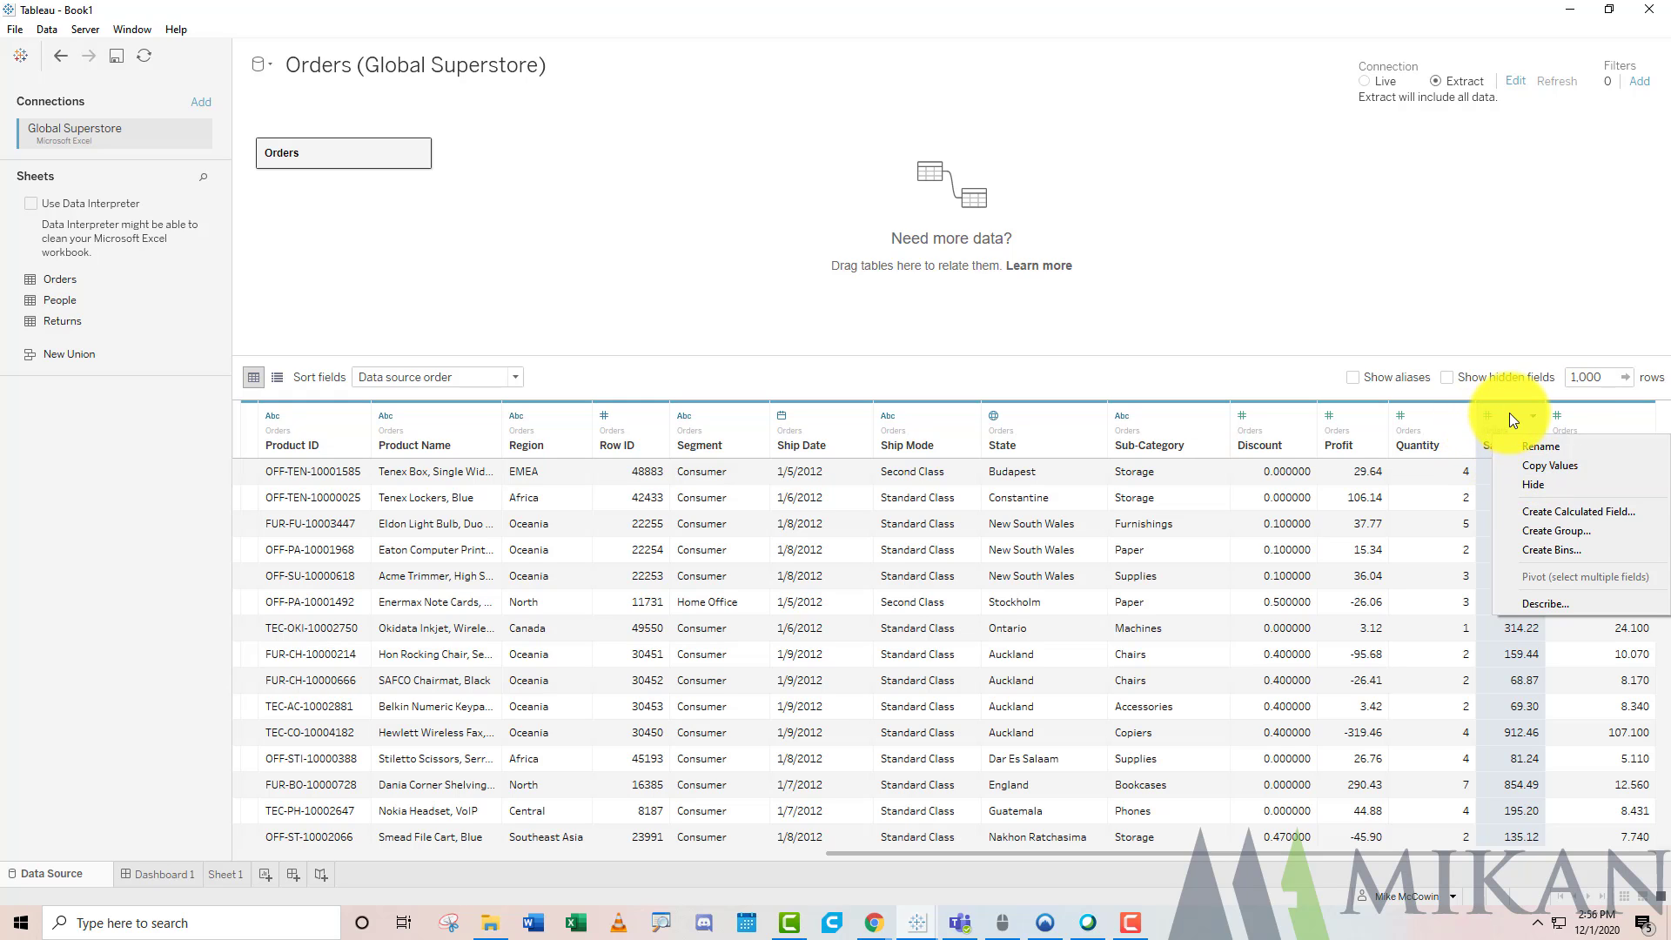
{"action": "key", "text": "Escape"}
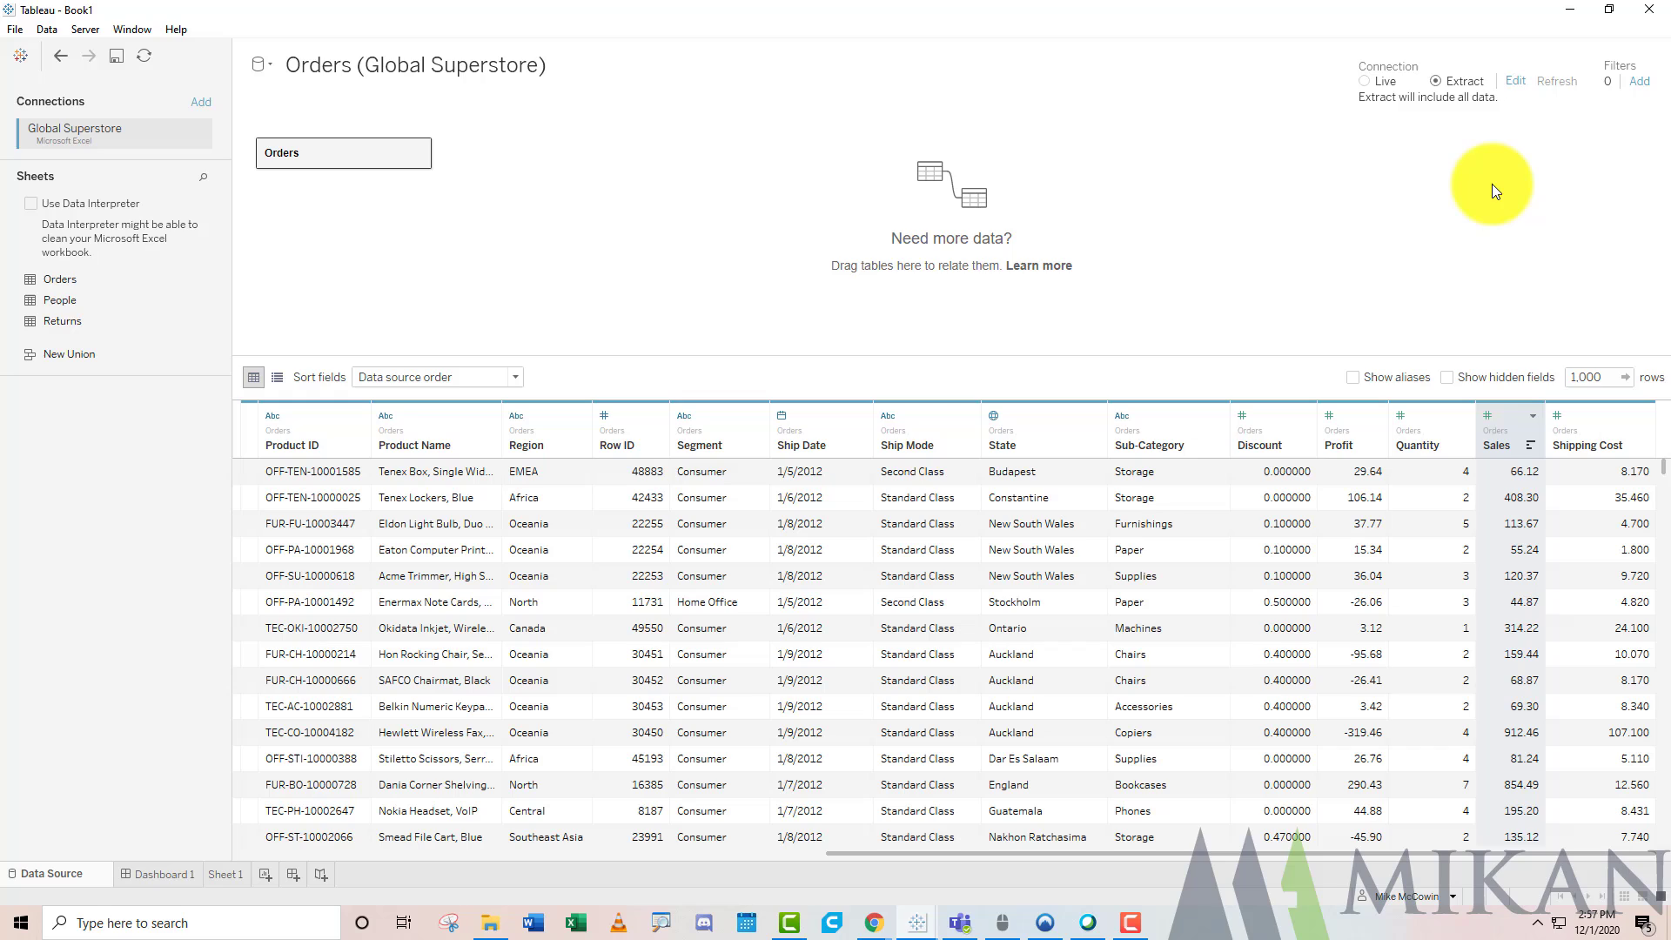
Step: In the extract settings, add a Customer Name filter and then remove it again
{"action": "left_click", "coordinate": [1515, 86]}
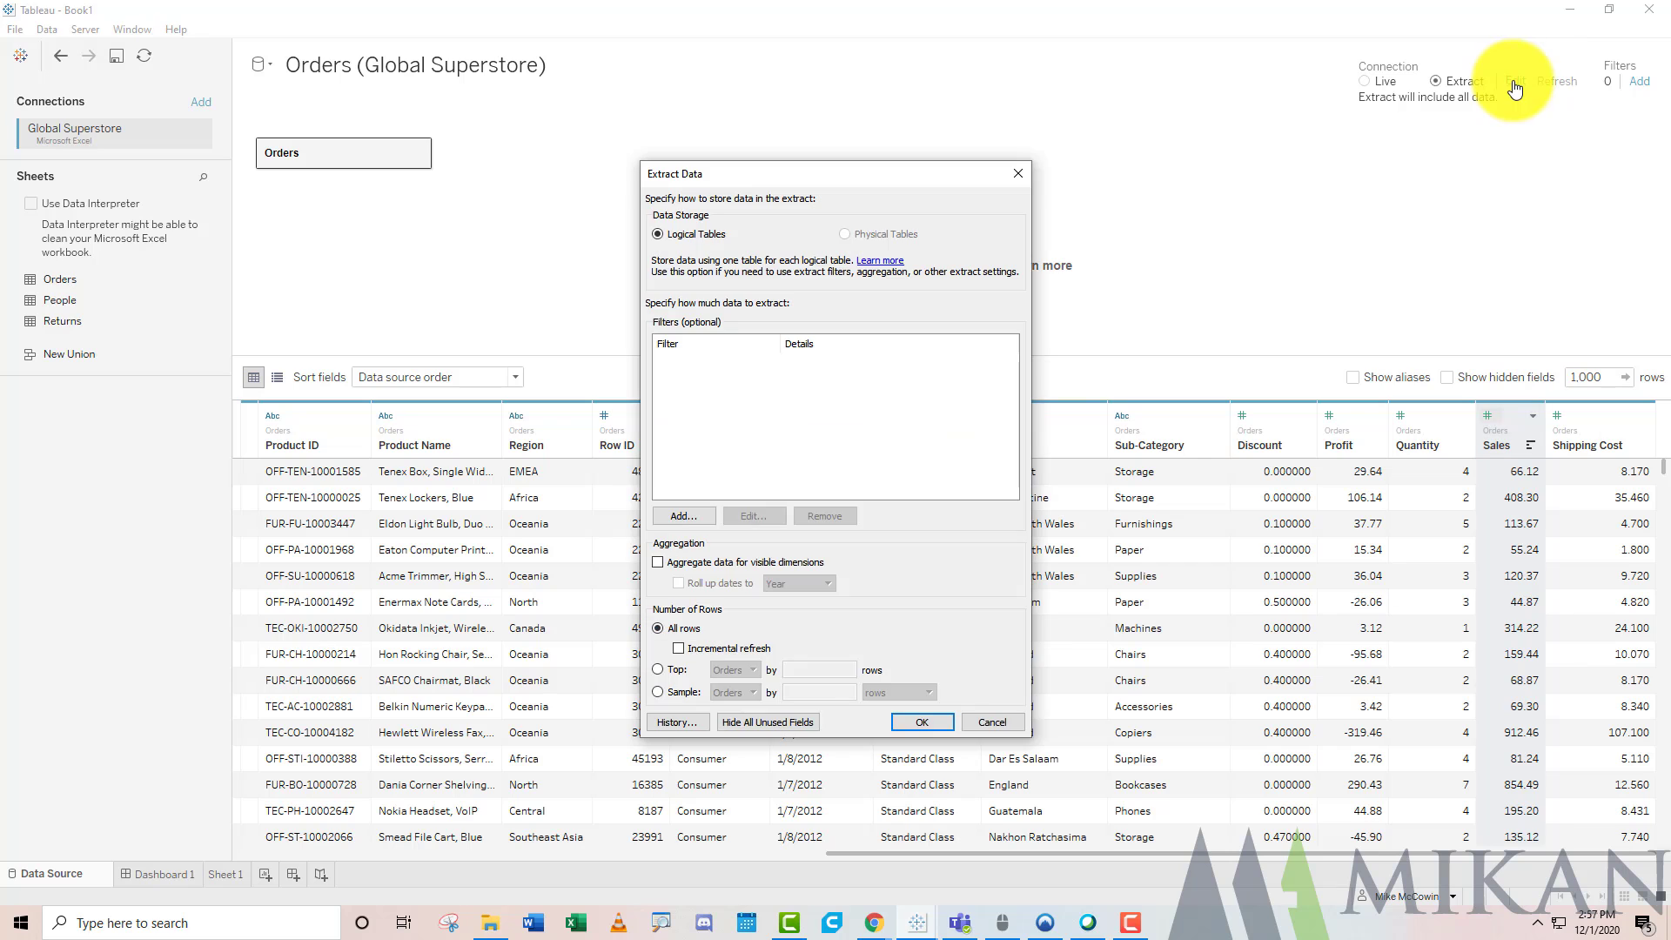
{"action": "left_click", "coordinate": [699, 400]}
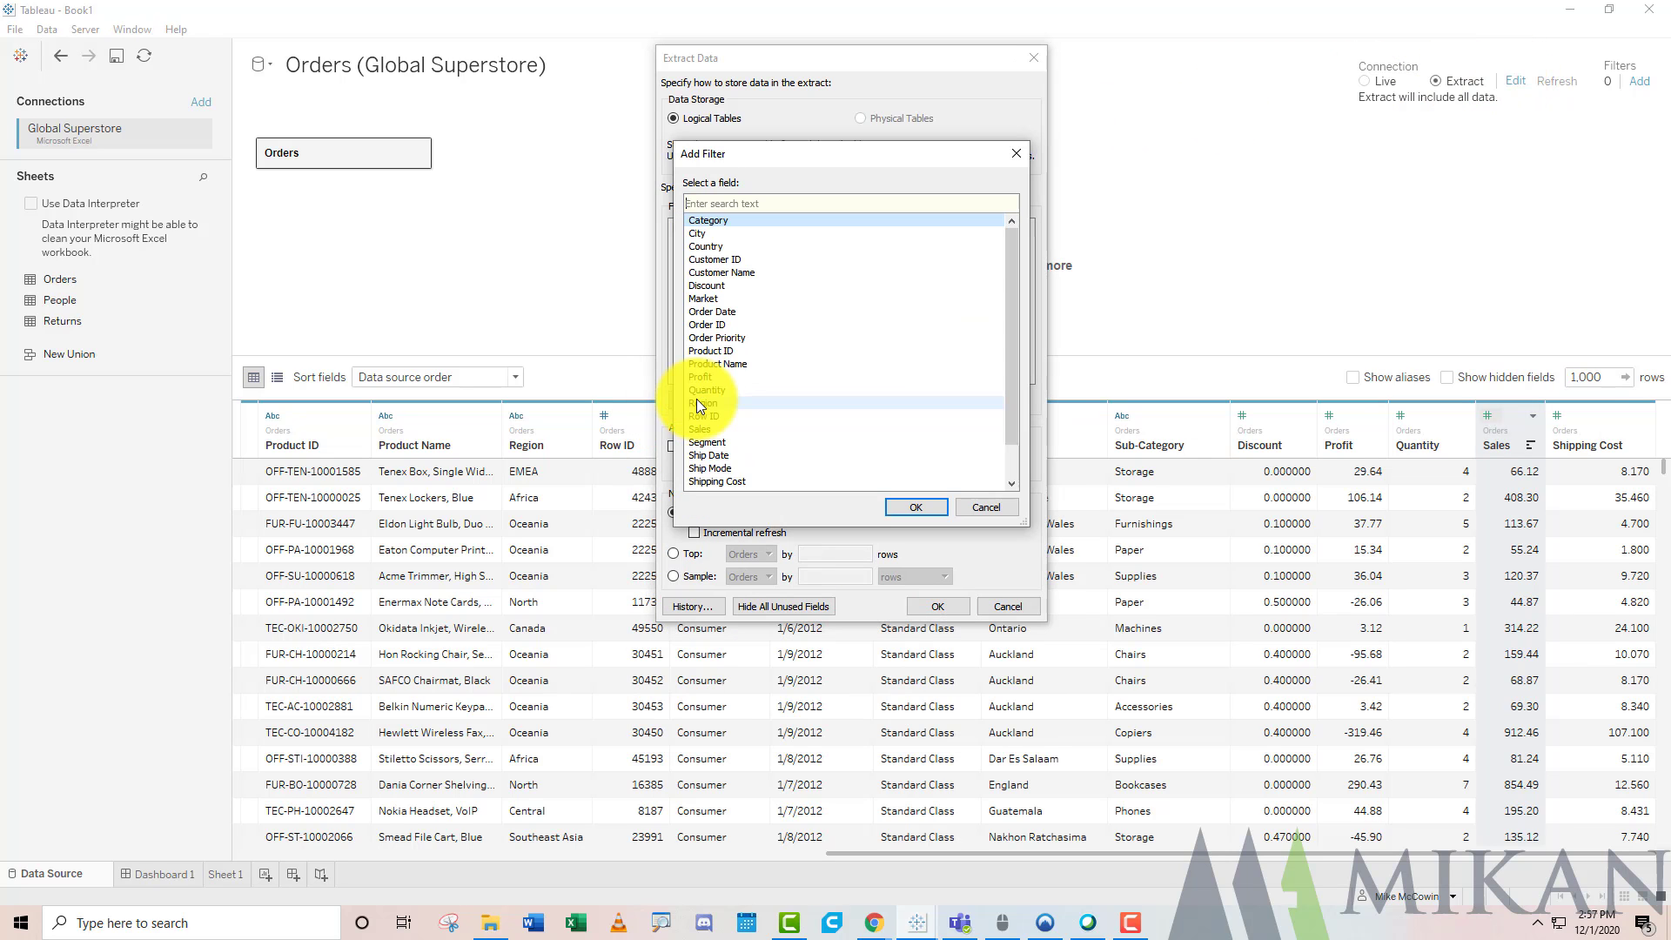
{"action": "left_click", "coordinate": [706, 378]}
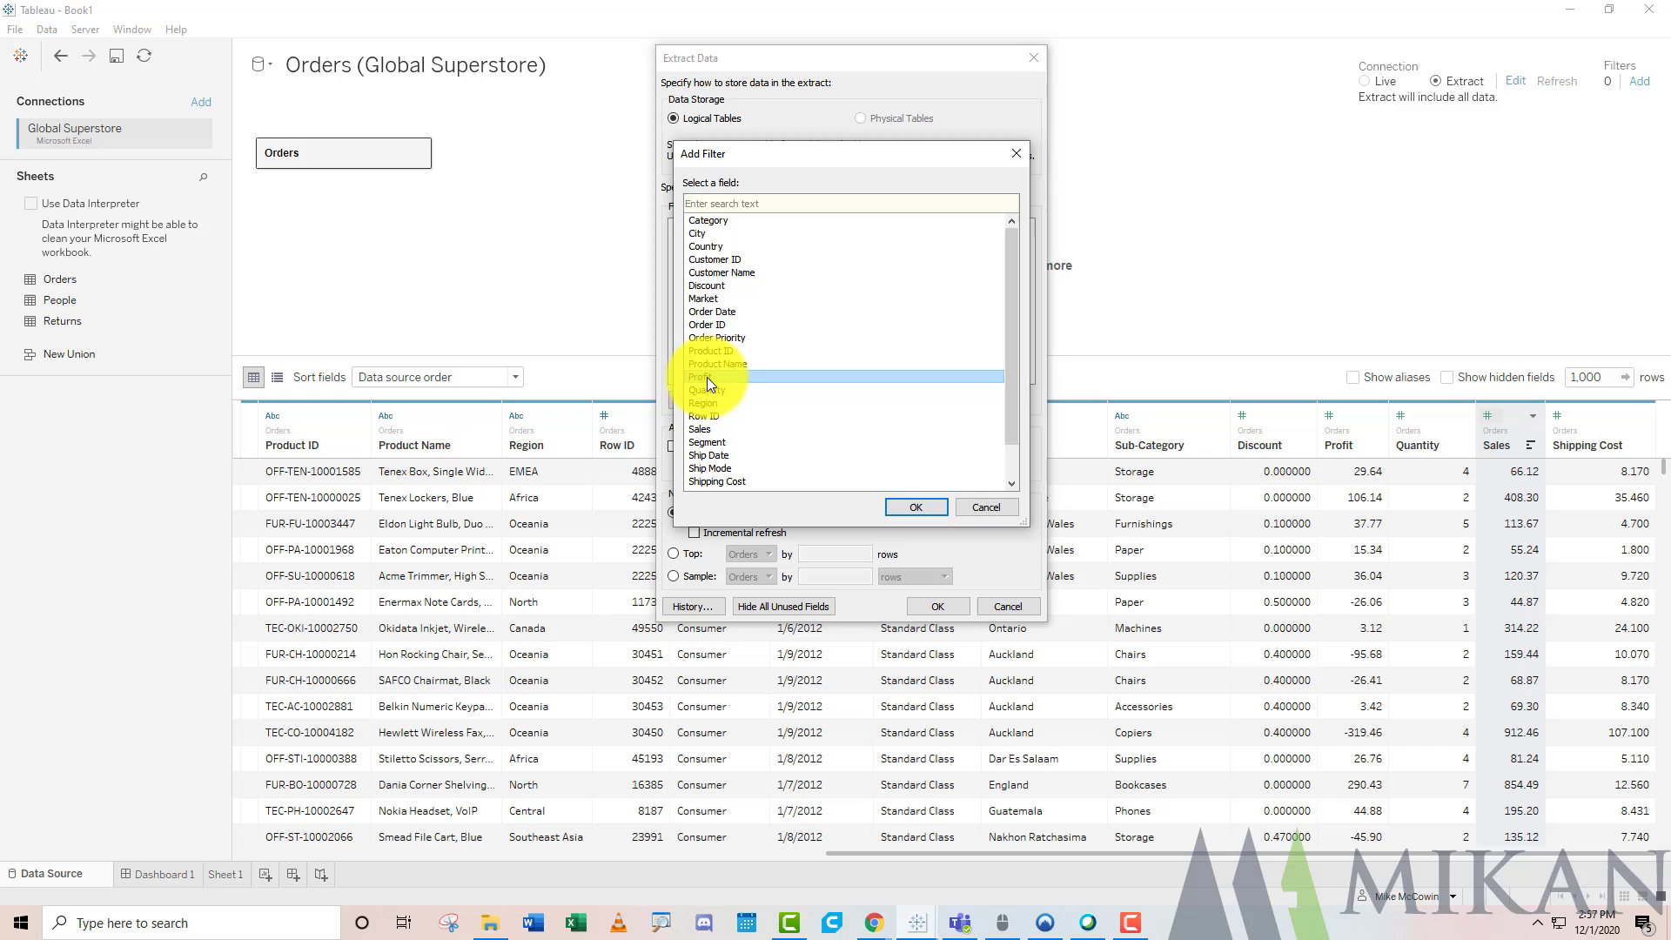
{"action": "left_click", "coordinate": [728, 273]}
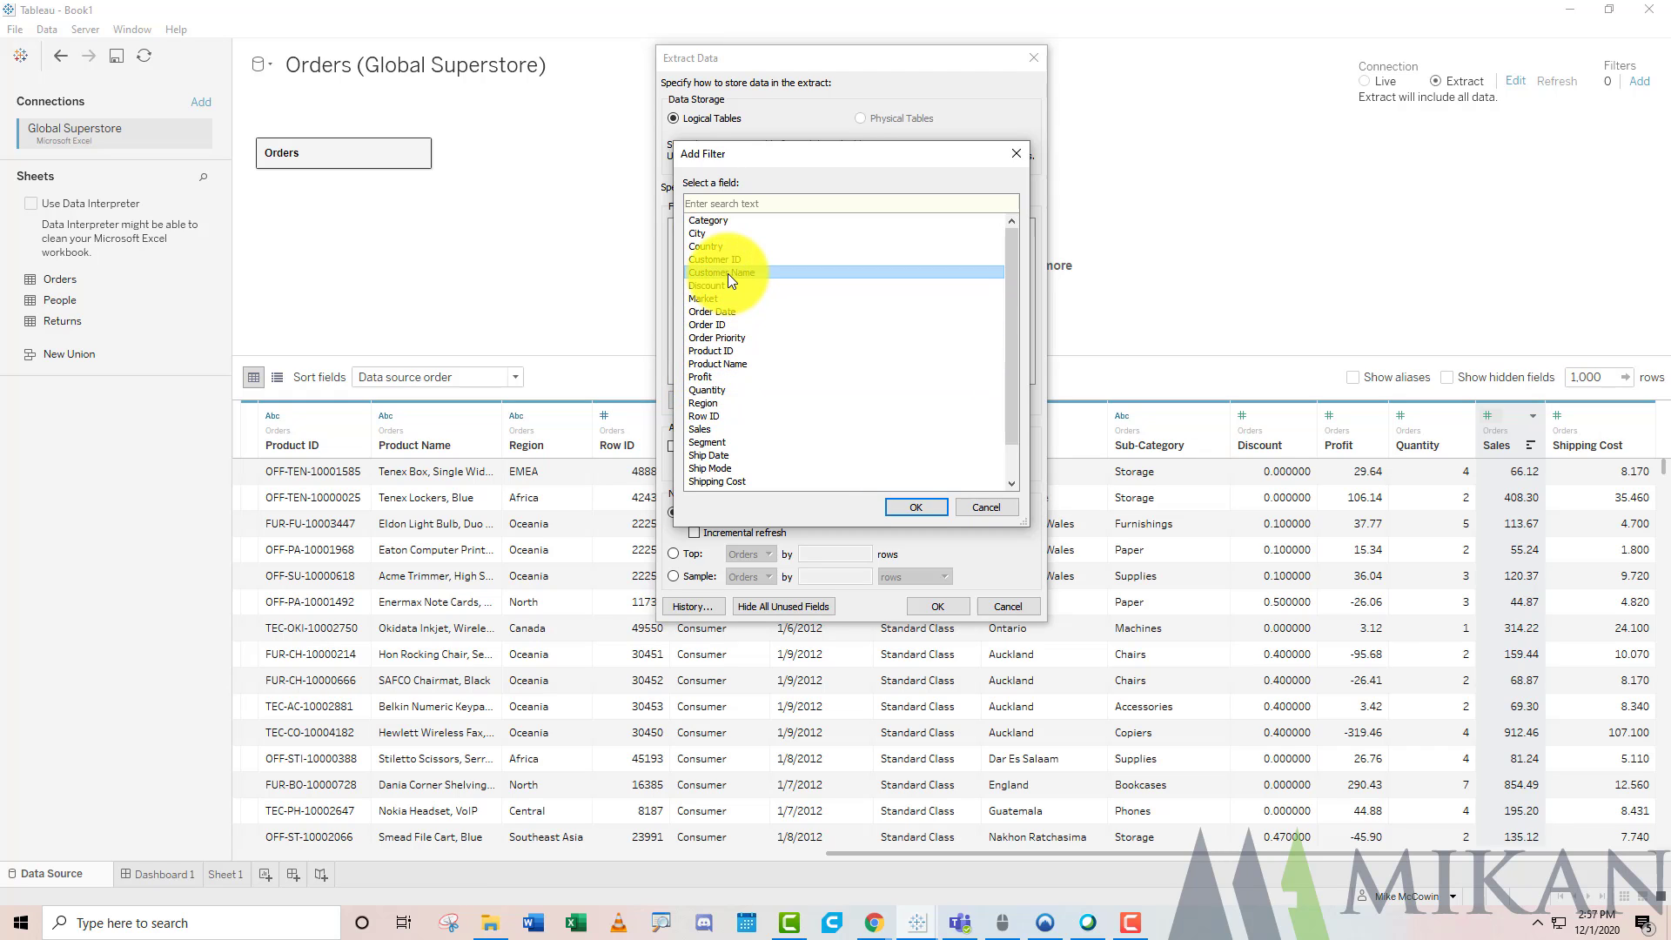
{"action": "left_click", "coordinate": [920, 506]}
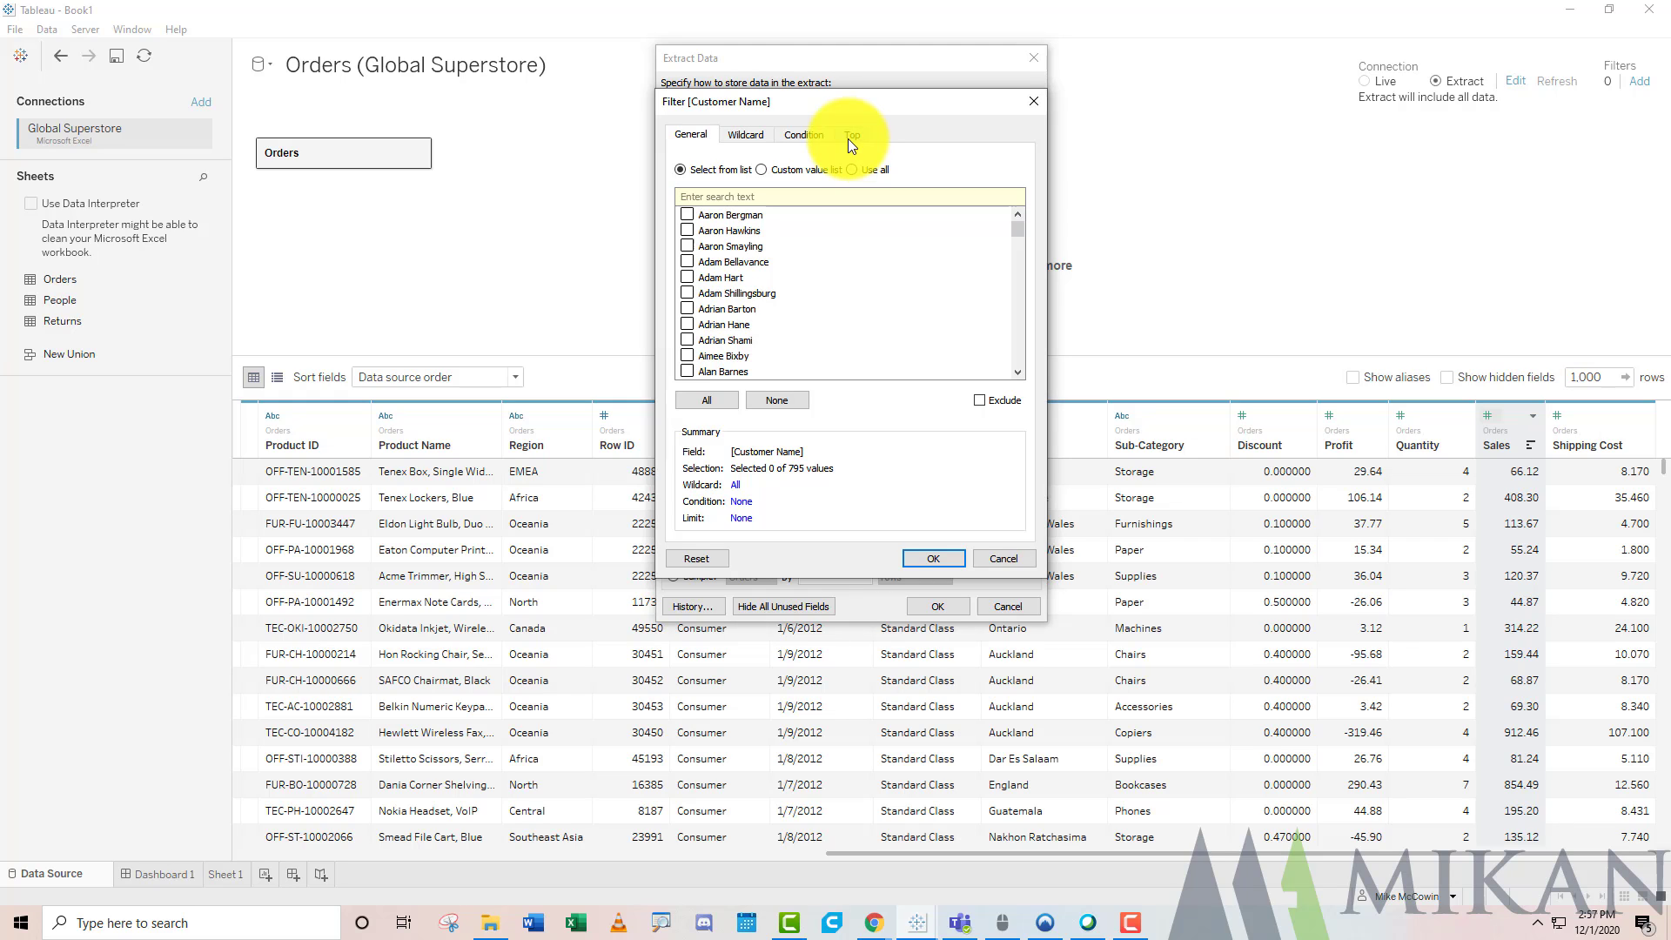
{"action": "left_click", "coordinate": [933, 558]}
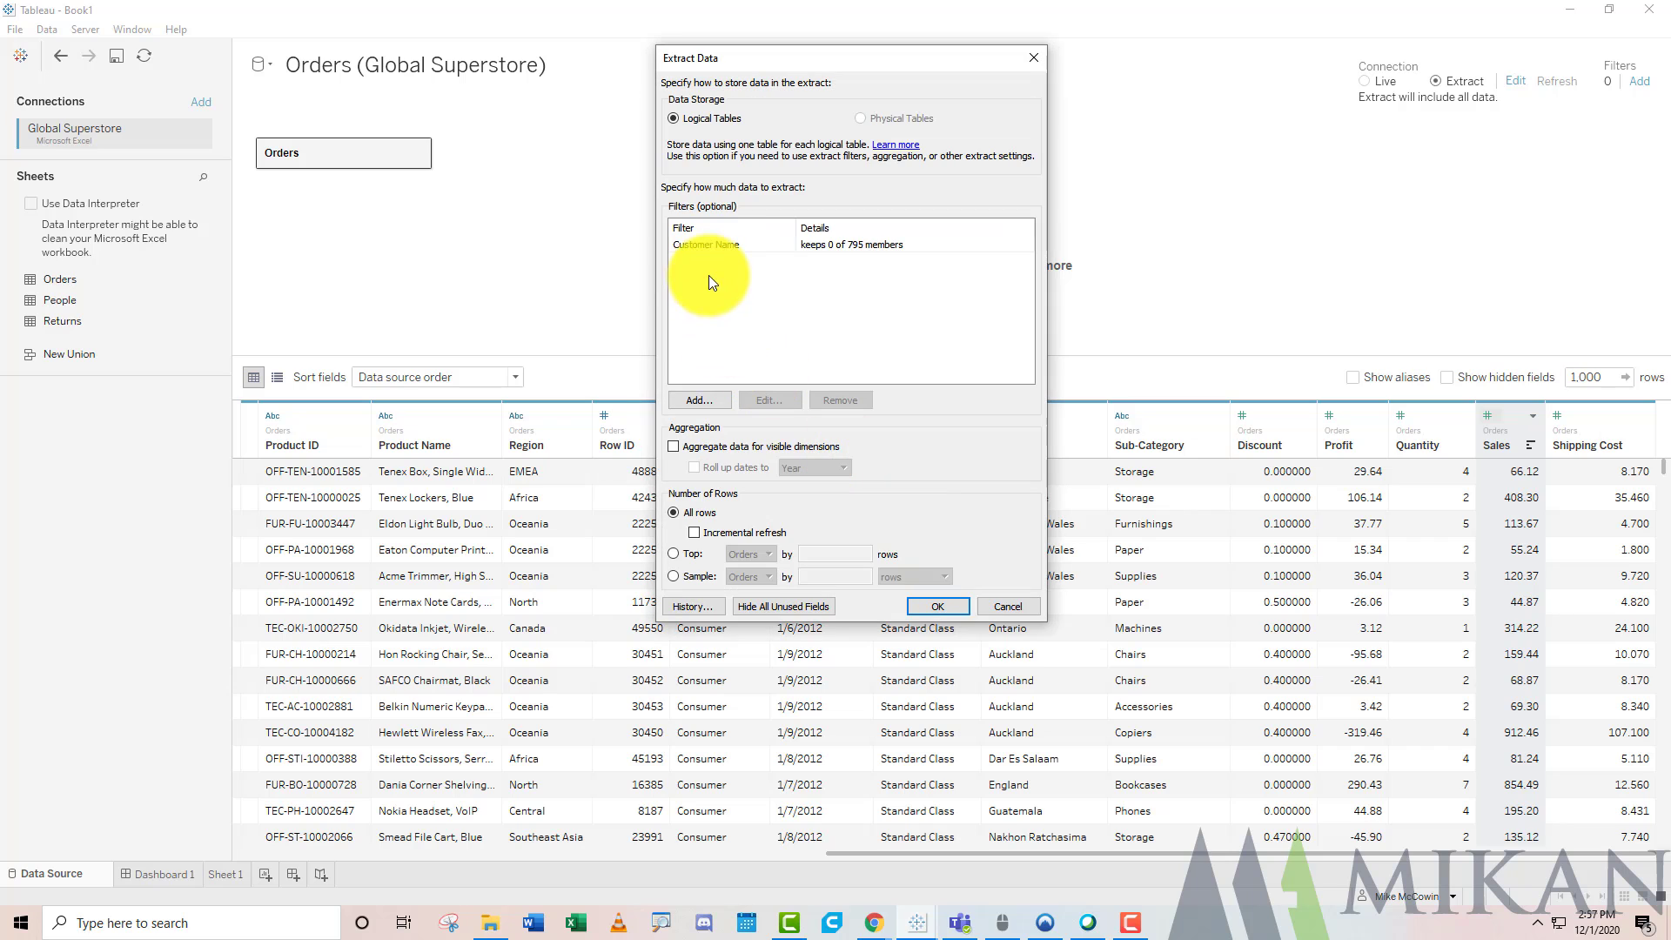
{"action": "left_click", "coordinate": [805, 247]}
{"action": "left_click", "coordinate": [823, 399]}
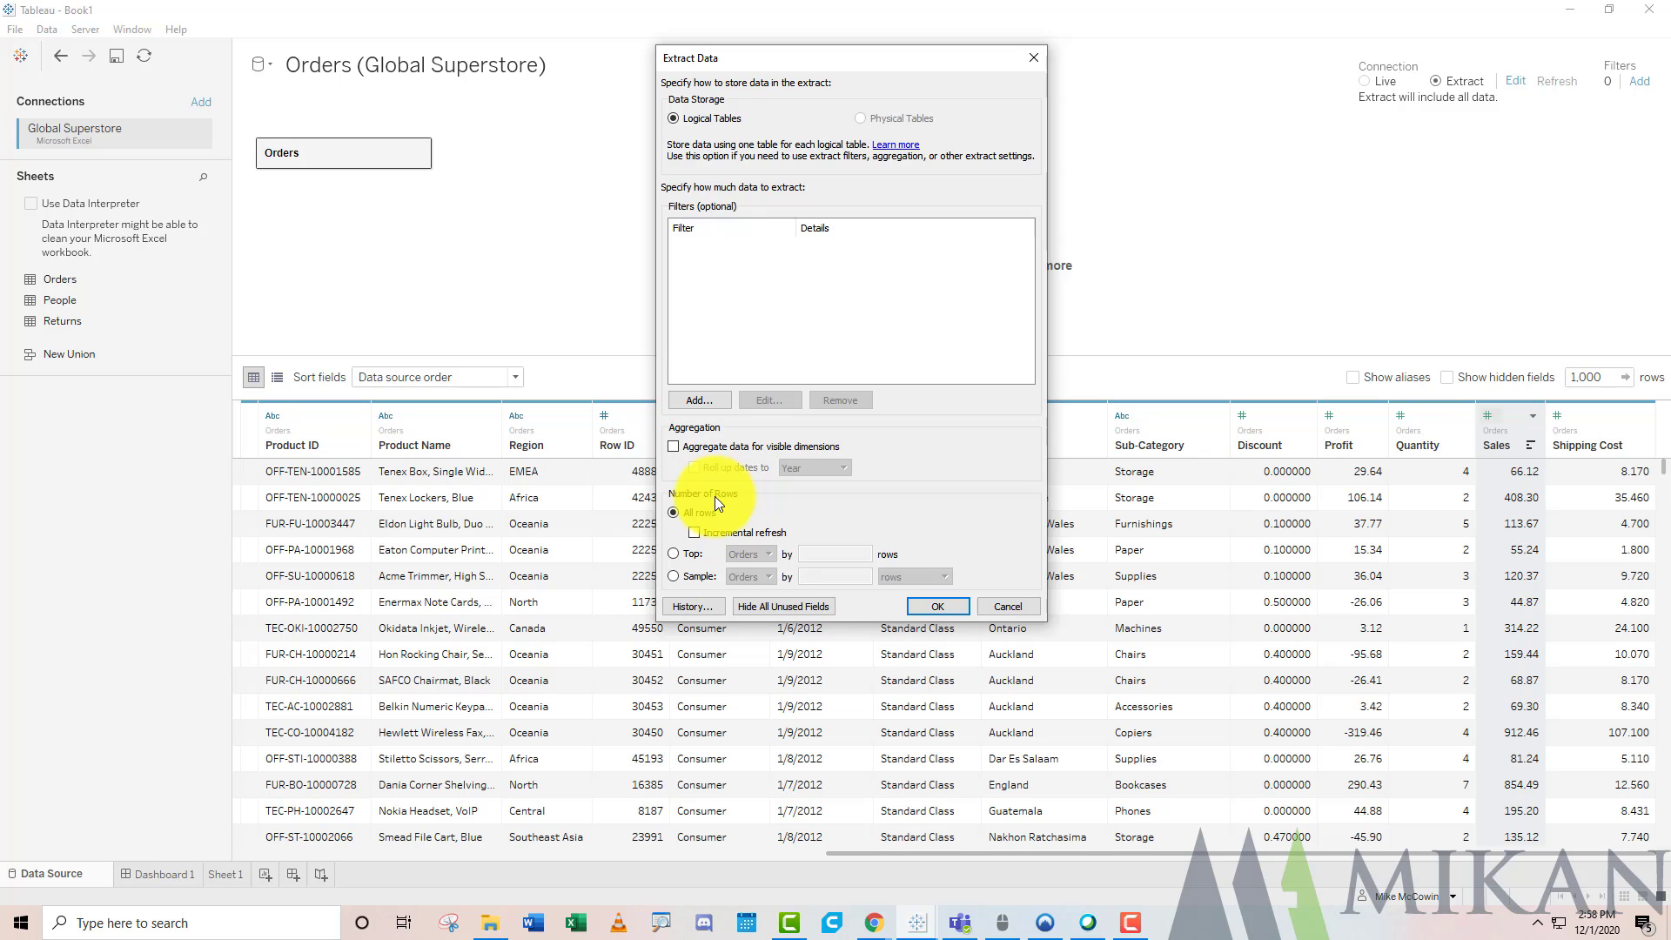
Step: Check the extract refresh history, then confirm the extract with all rows and no filters
{"action": "left_click", "coordinate": [691, 606]}
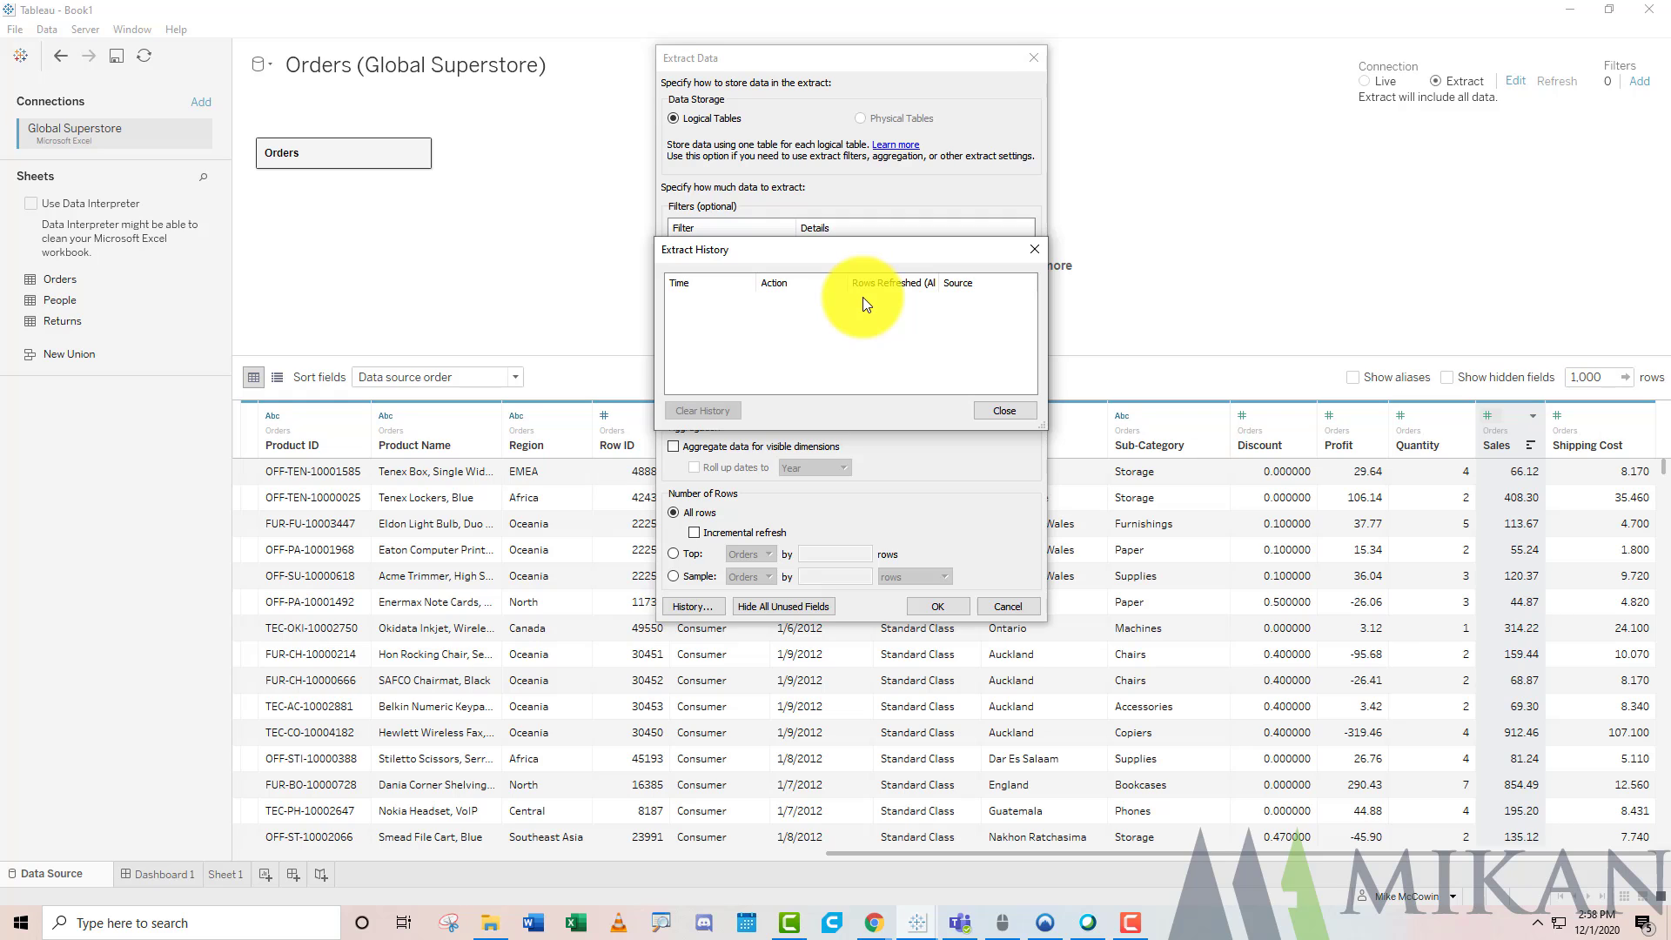
{"action": "left_click", "coordinate": [1004, 407]}
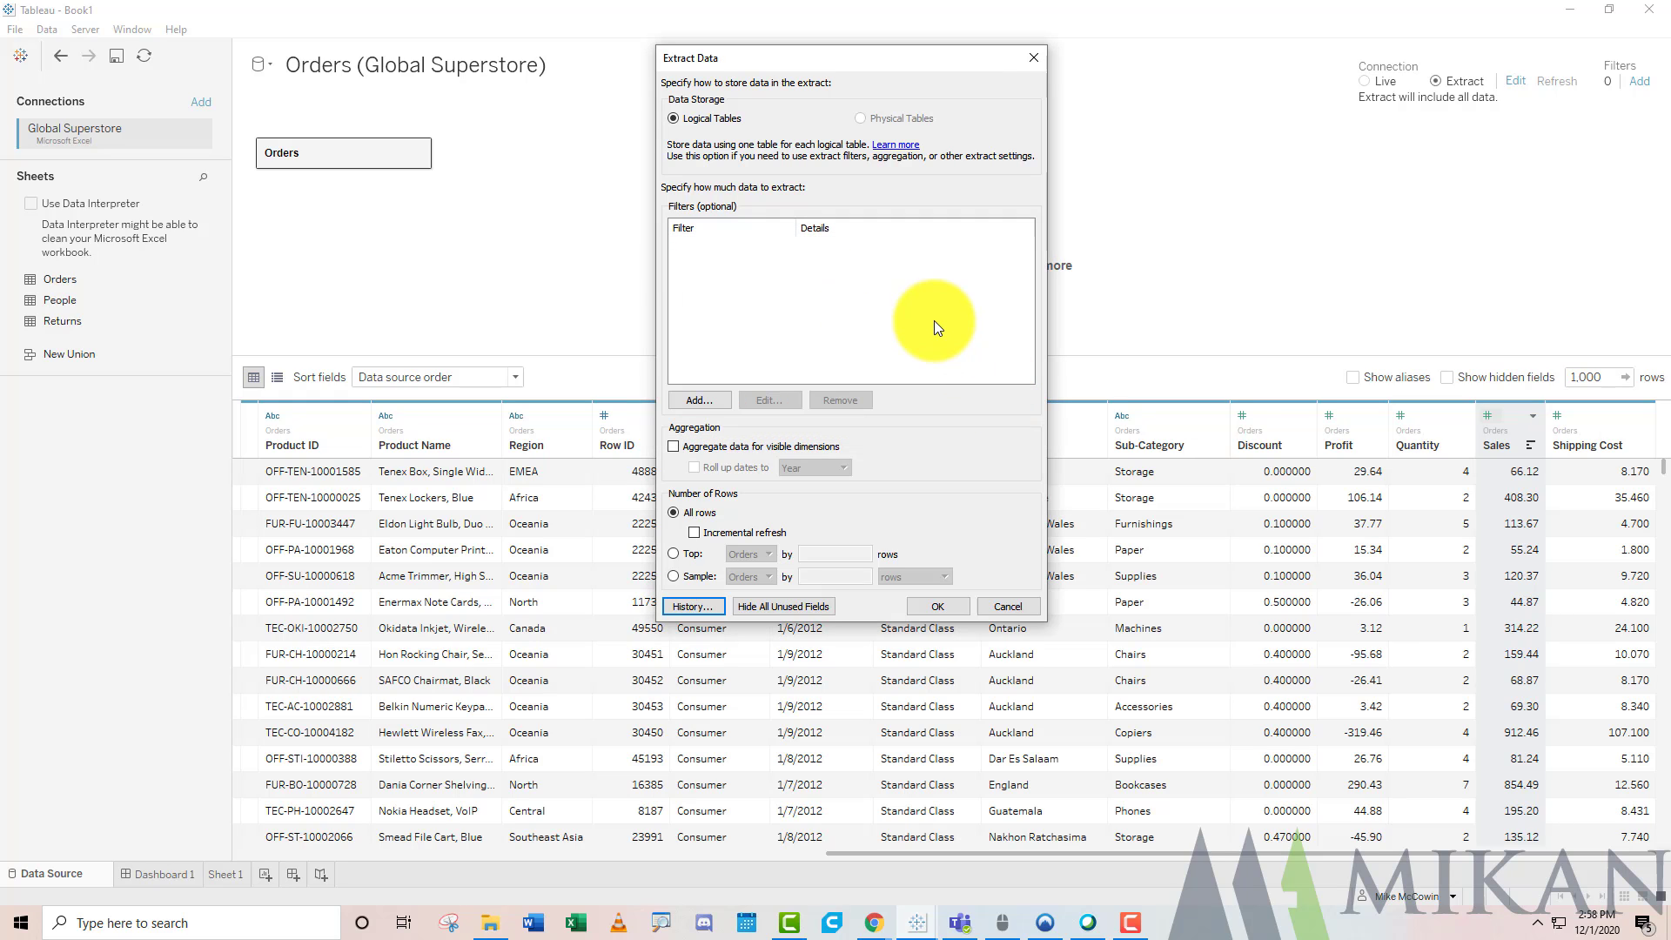
{"action": "left_click", "coordinate": [937, 606]}
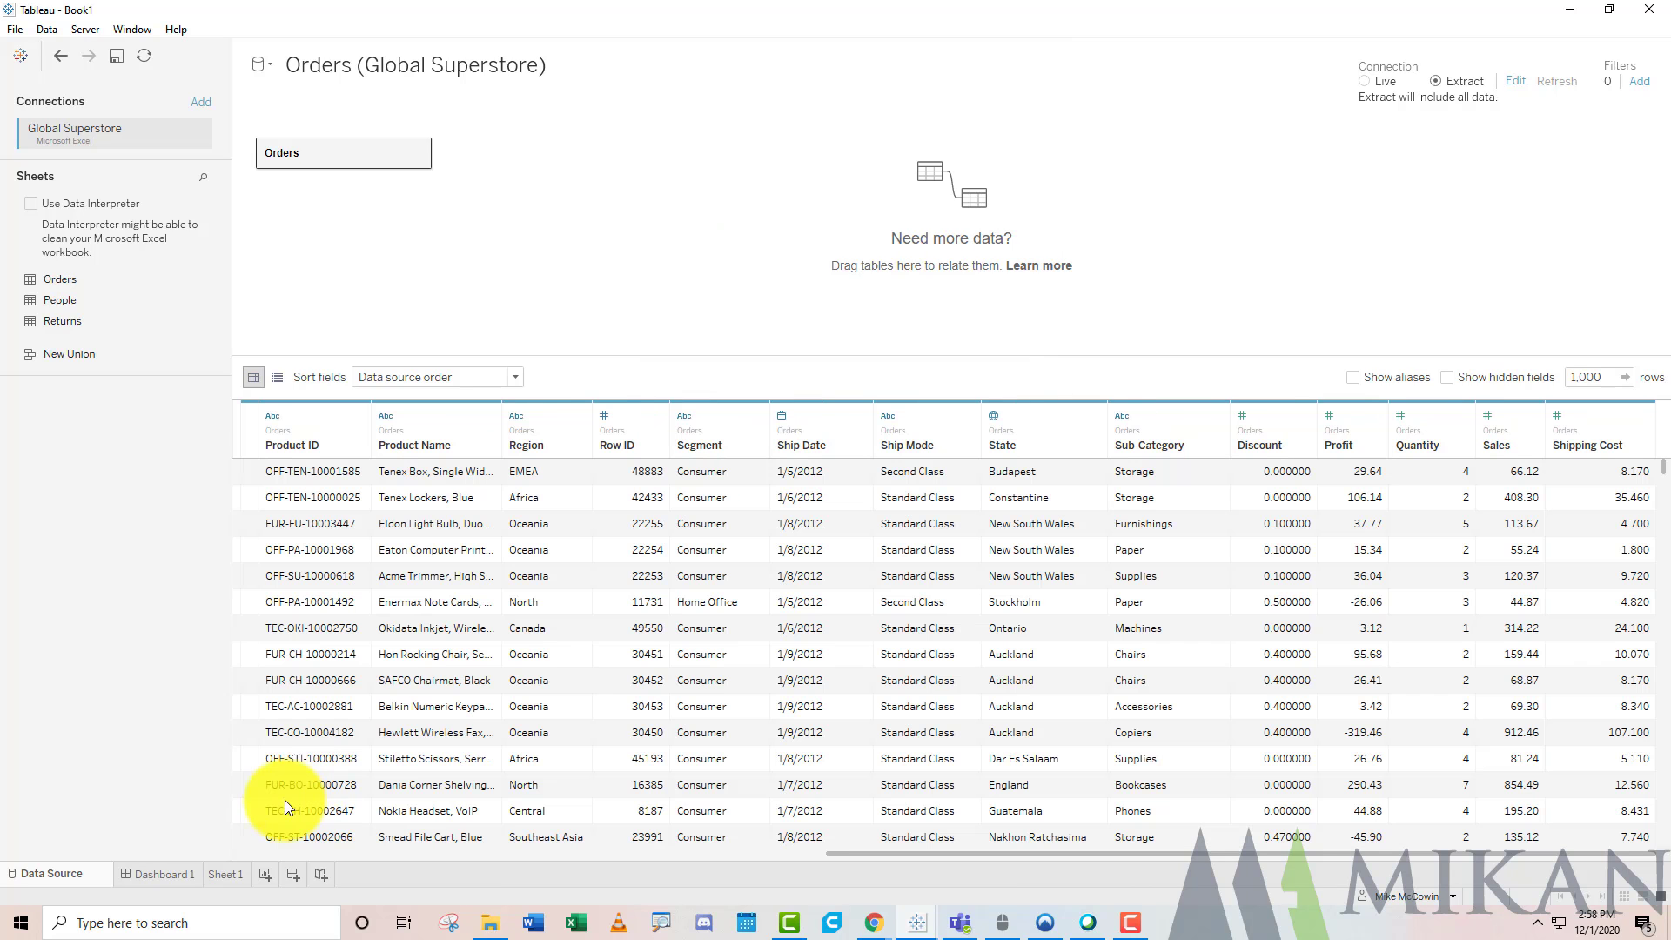
{"action": "left_click", "coordinate": [228, 874]}
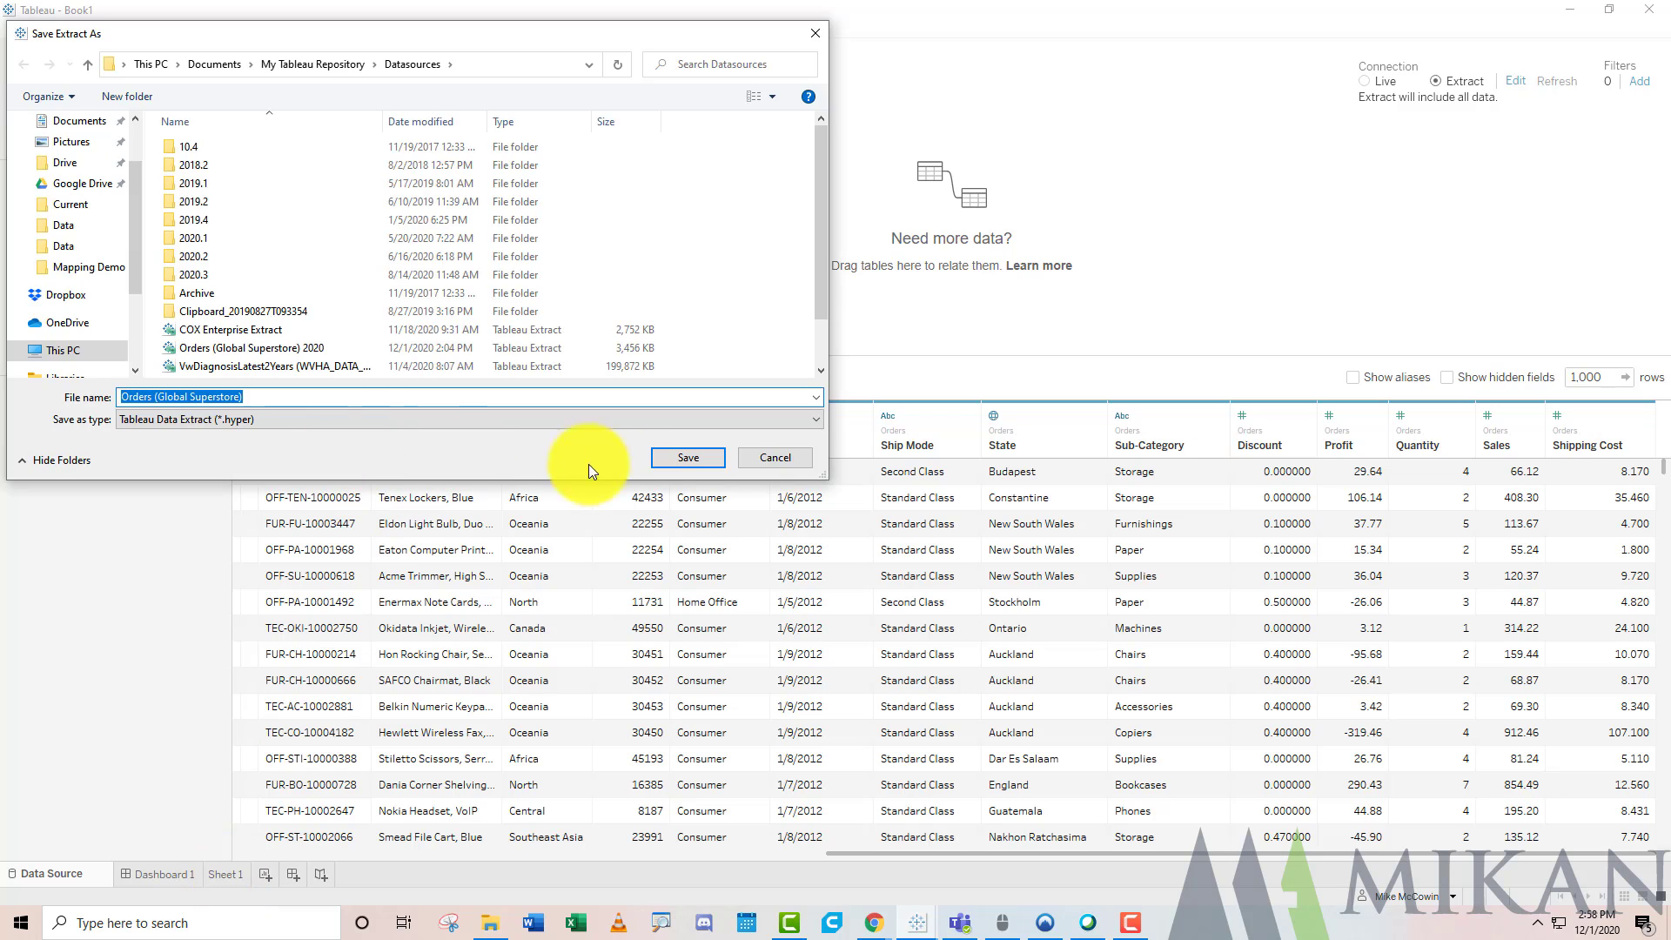
{"action": "left_click", "coordinate": [692, 456]}
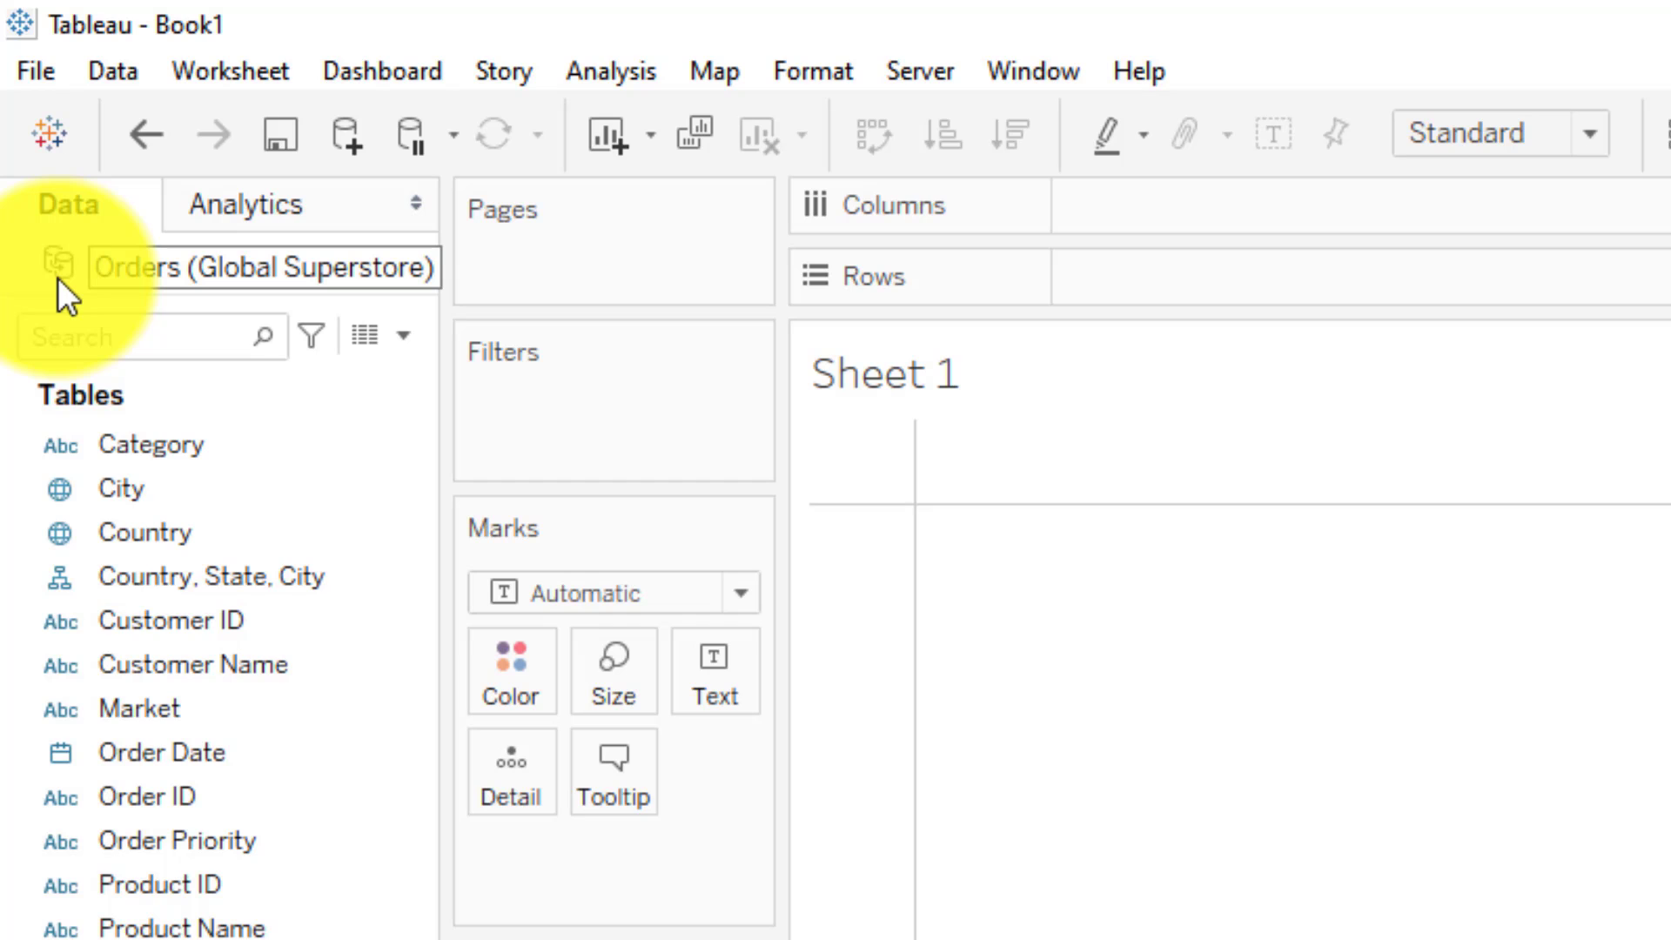
Step: Publish the Orders extract to the Mikan Demo project as 'Orders (Global Superstore) - ALL YEARS'
{"action": "right_click", "coordinate": [155, 264]}
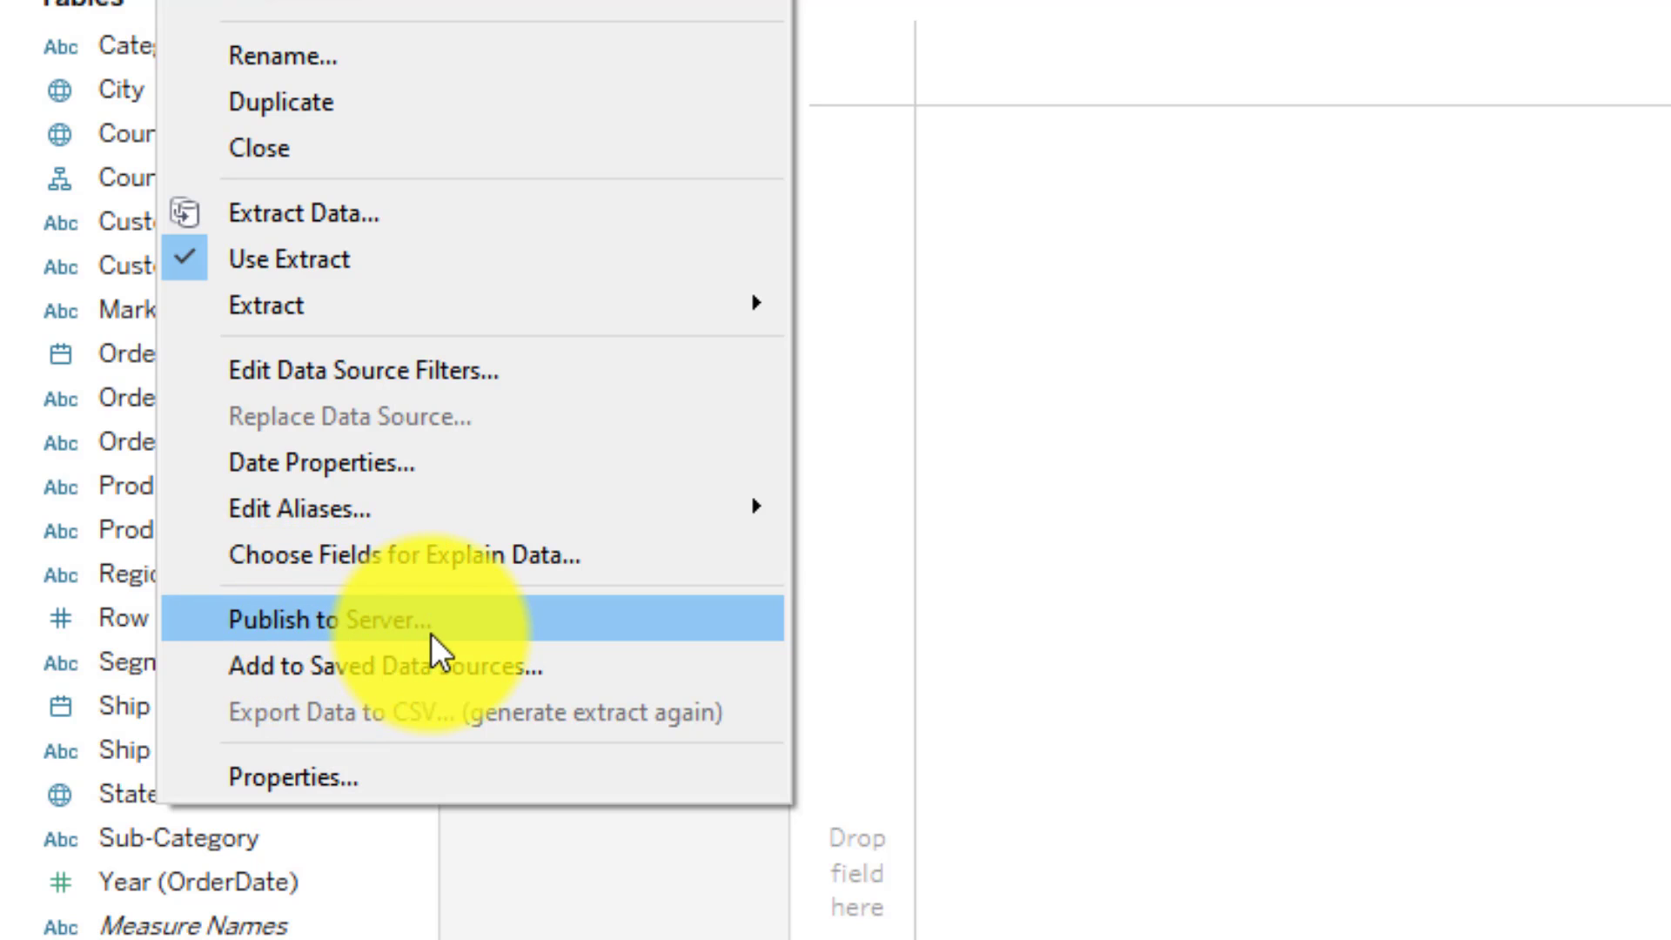
{"action": "left_click", "coordinate": [366, 609]}
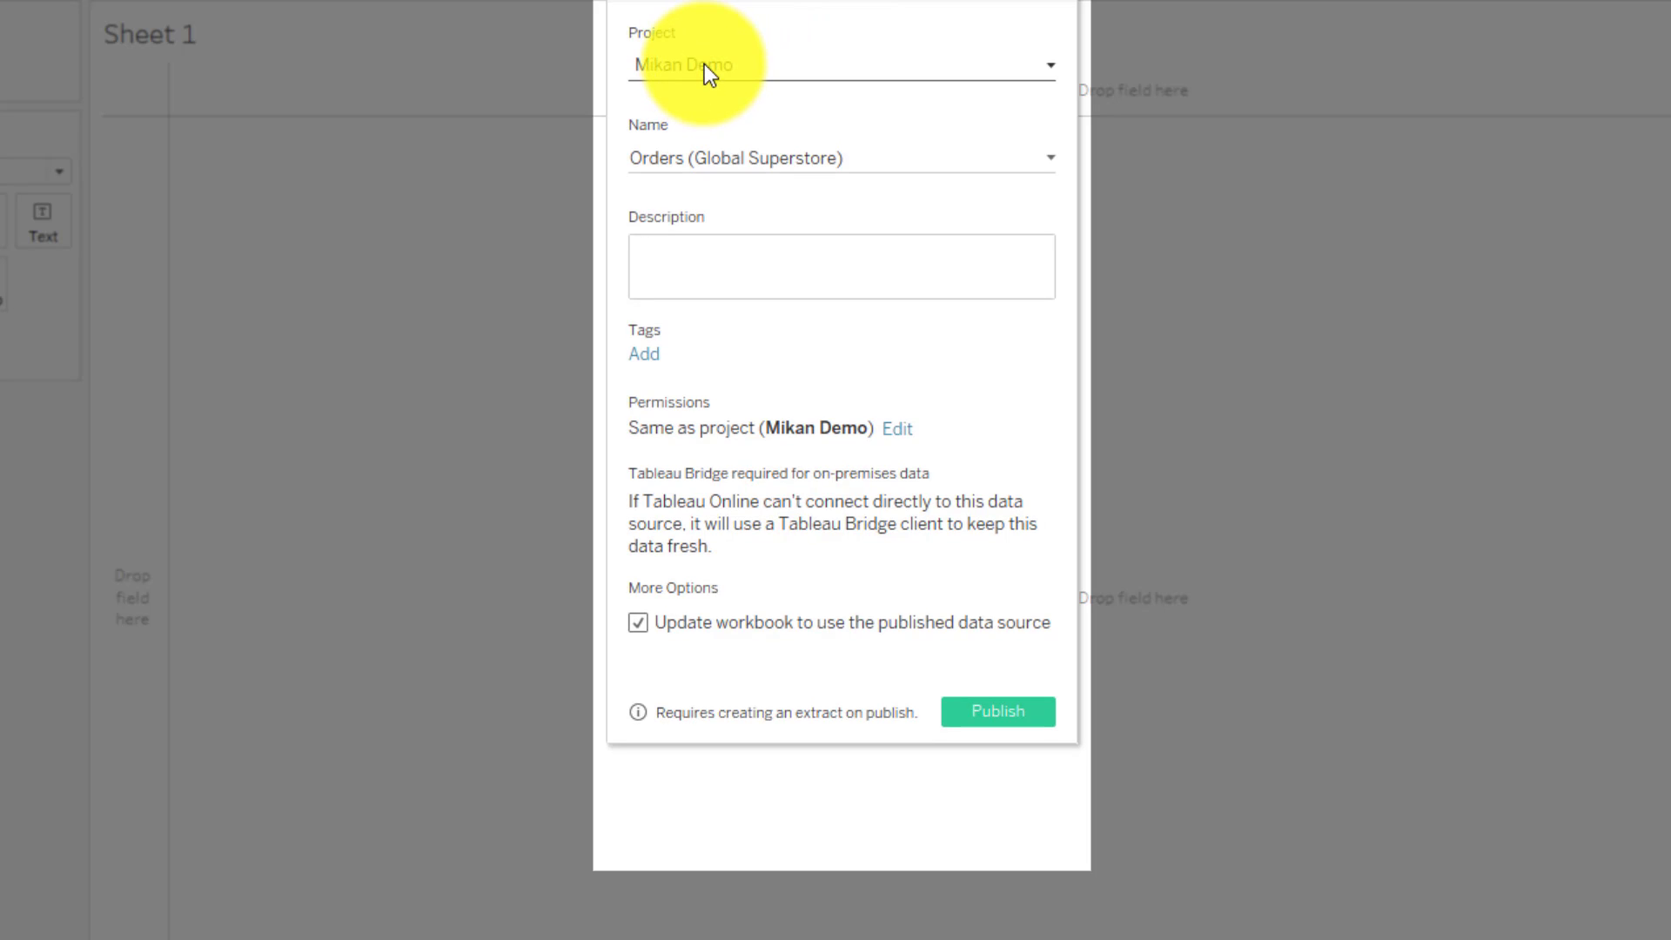
{"action": "left_click", "coordinate": [703, 63]}
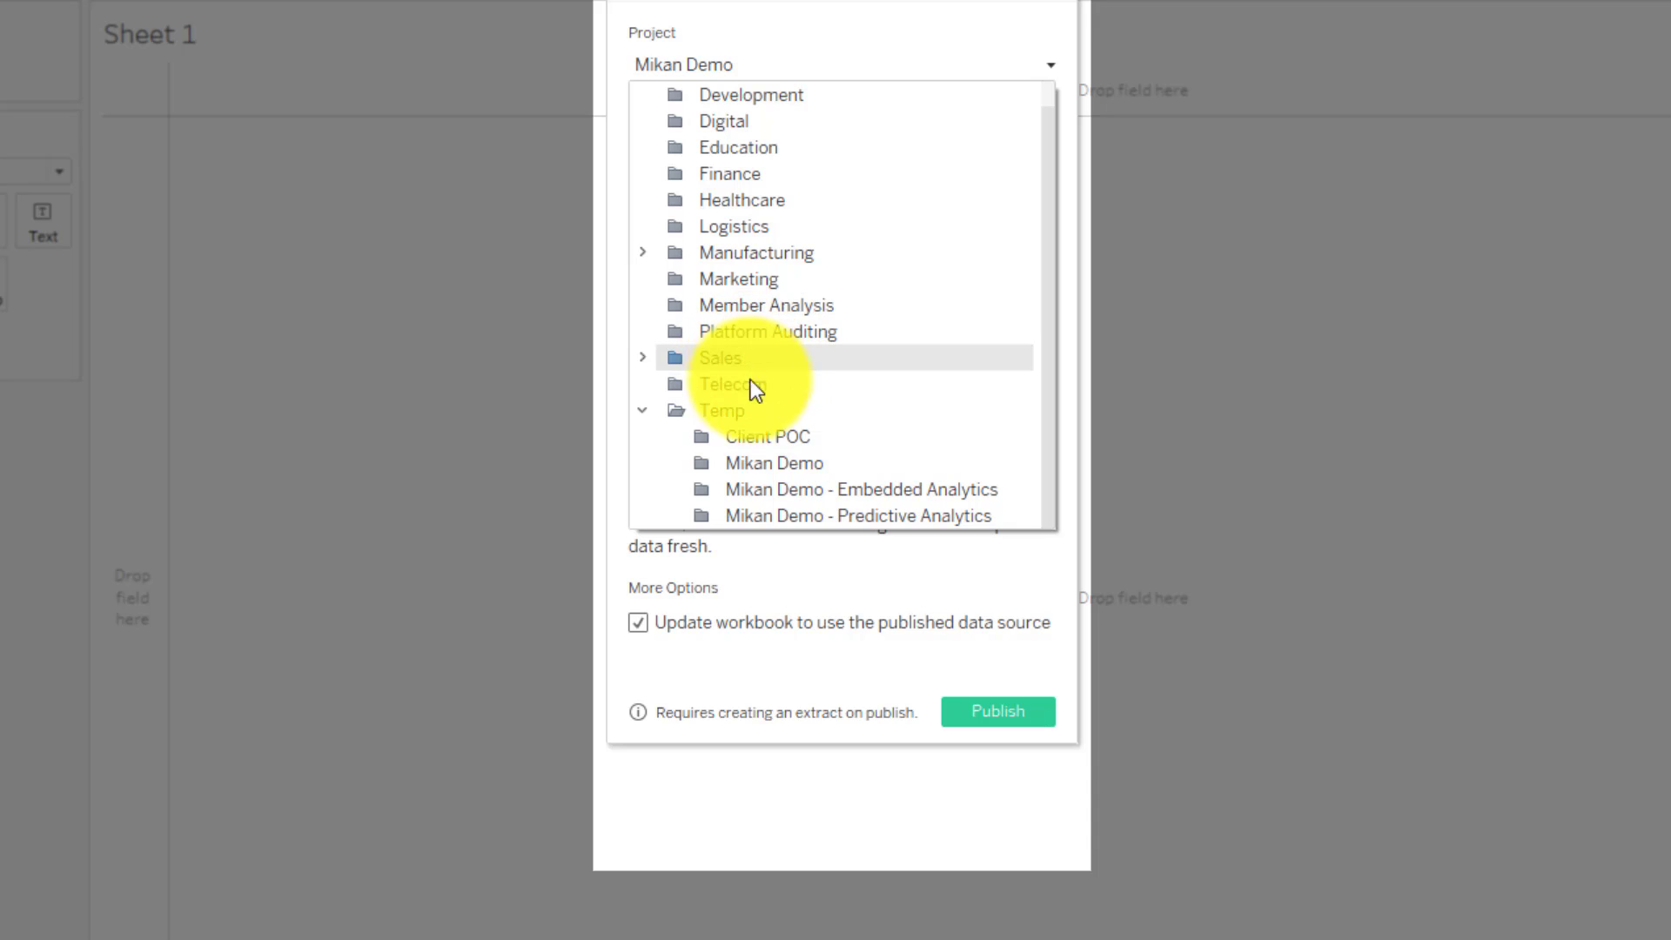
{"action": "left_click", "coordinate": [774, 466]}
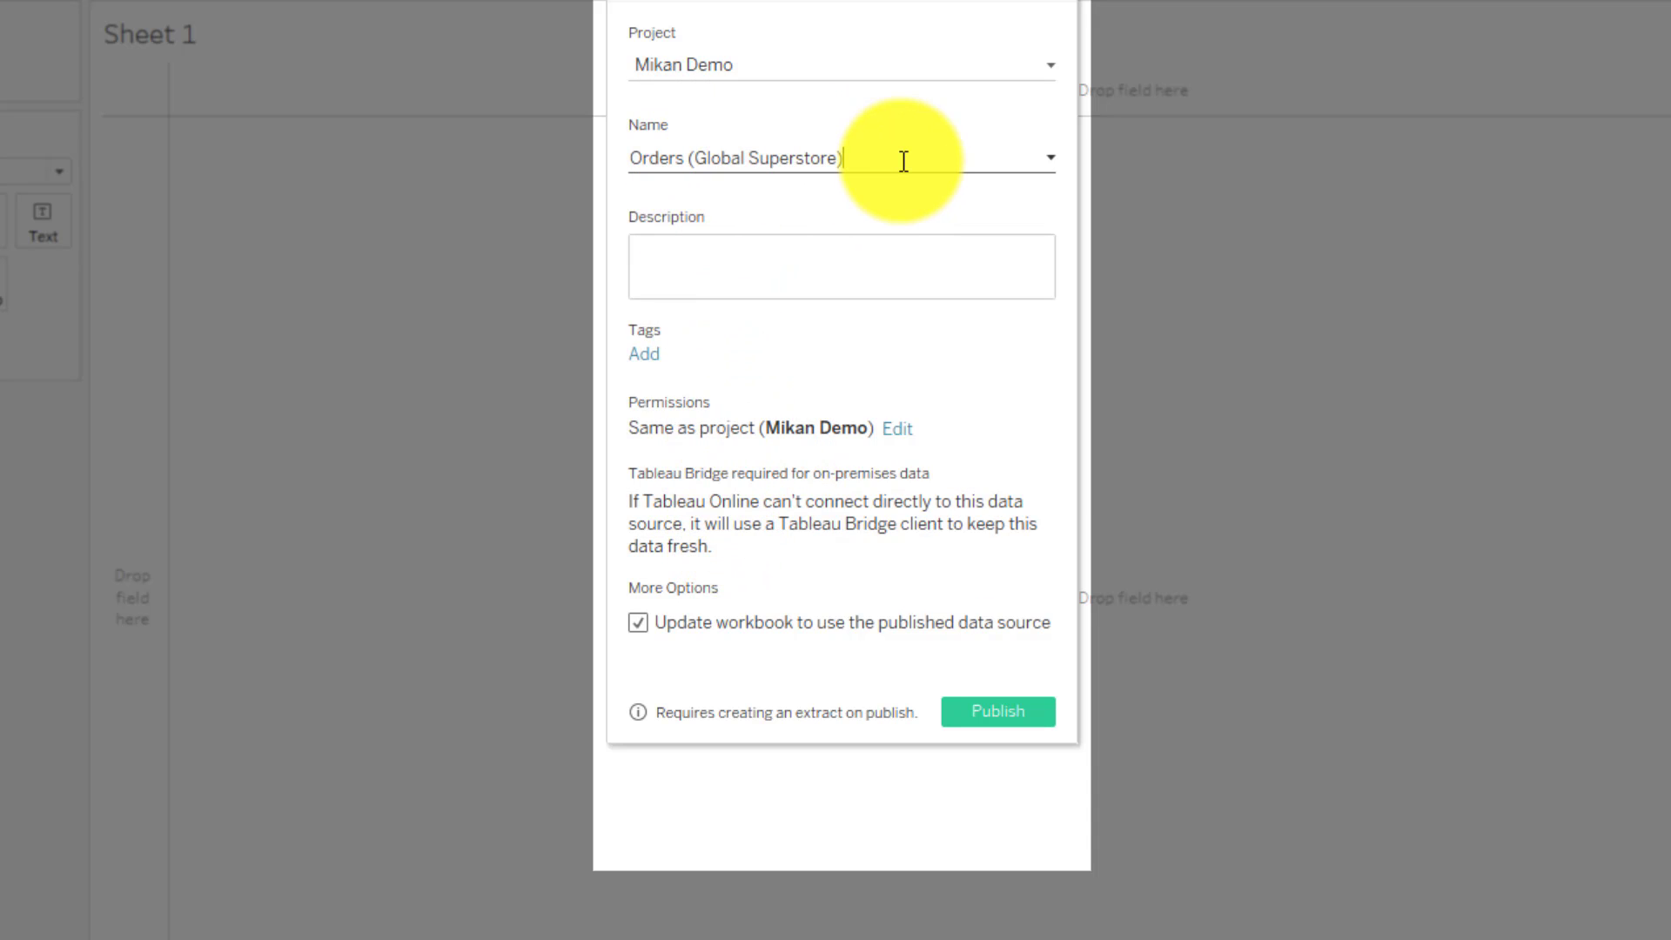
{"action": "type", "text": "- ALL YEARS"}
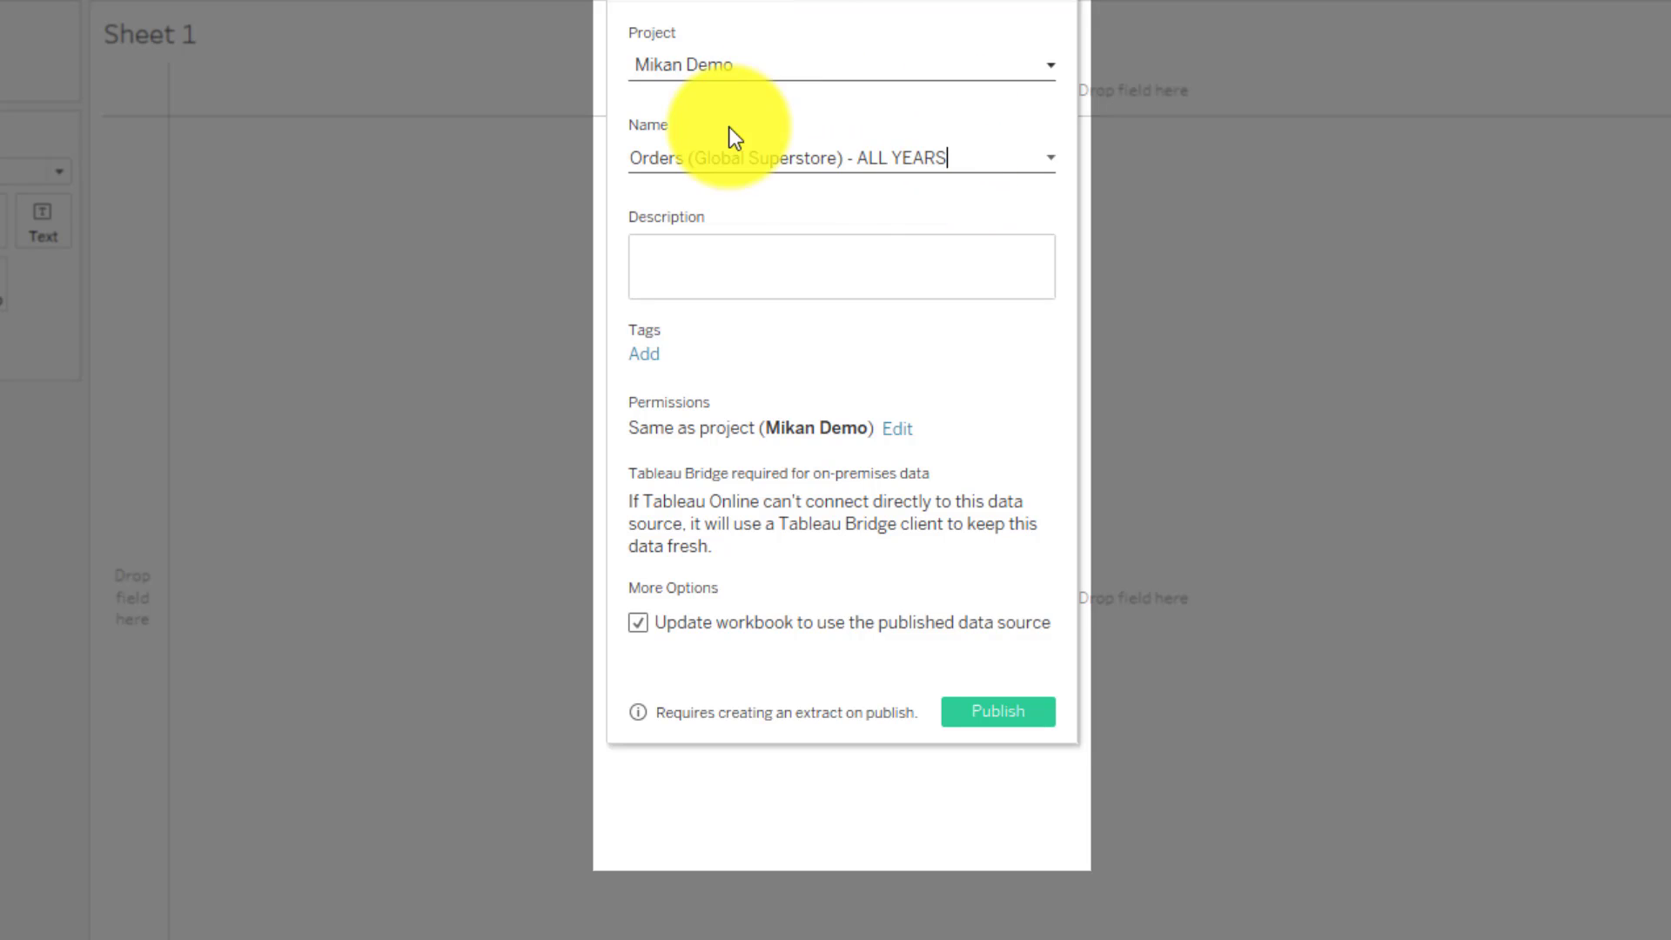
{"action": "left_click", "coordinate": [717, 249]}
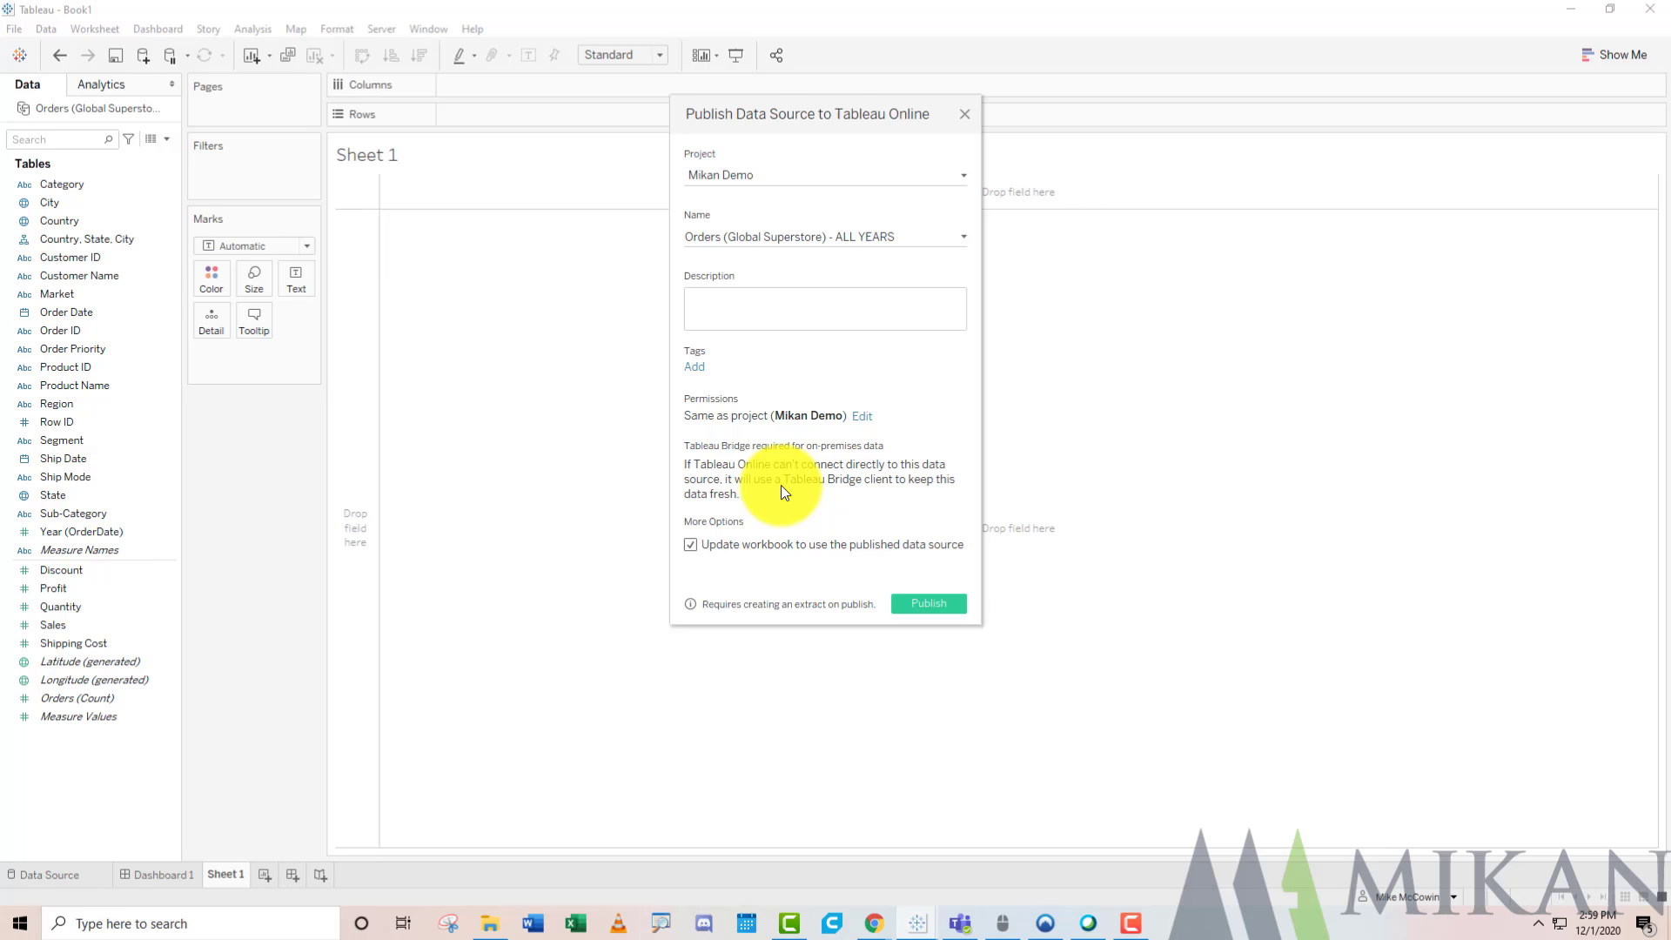
{"action": "left_click", "coordinate": [931, 603]}
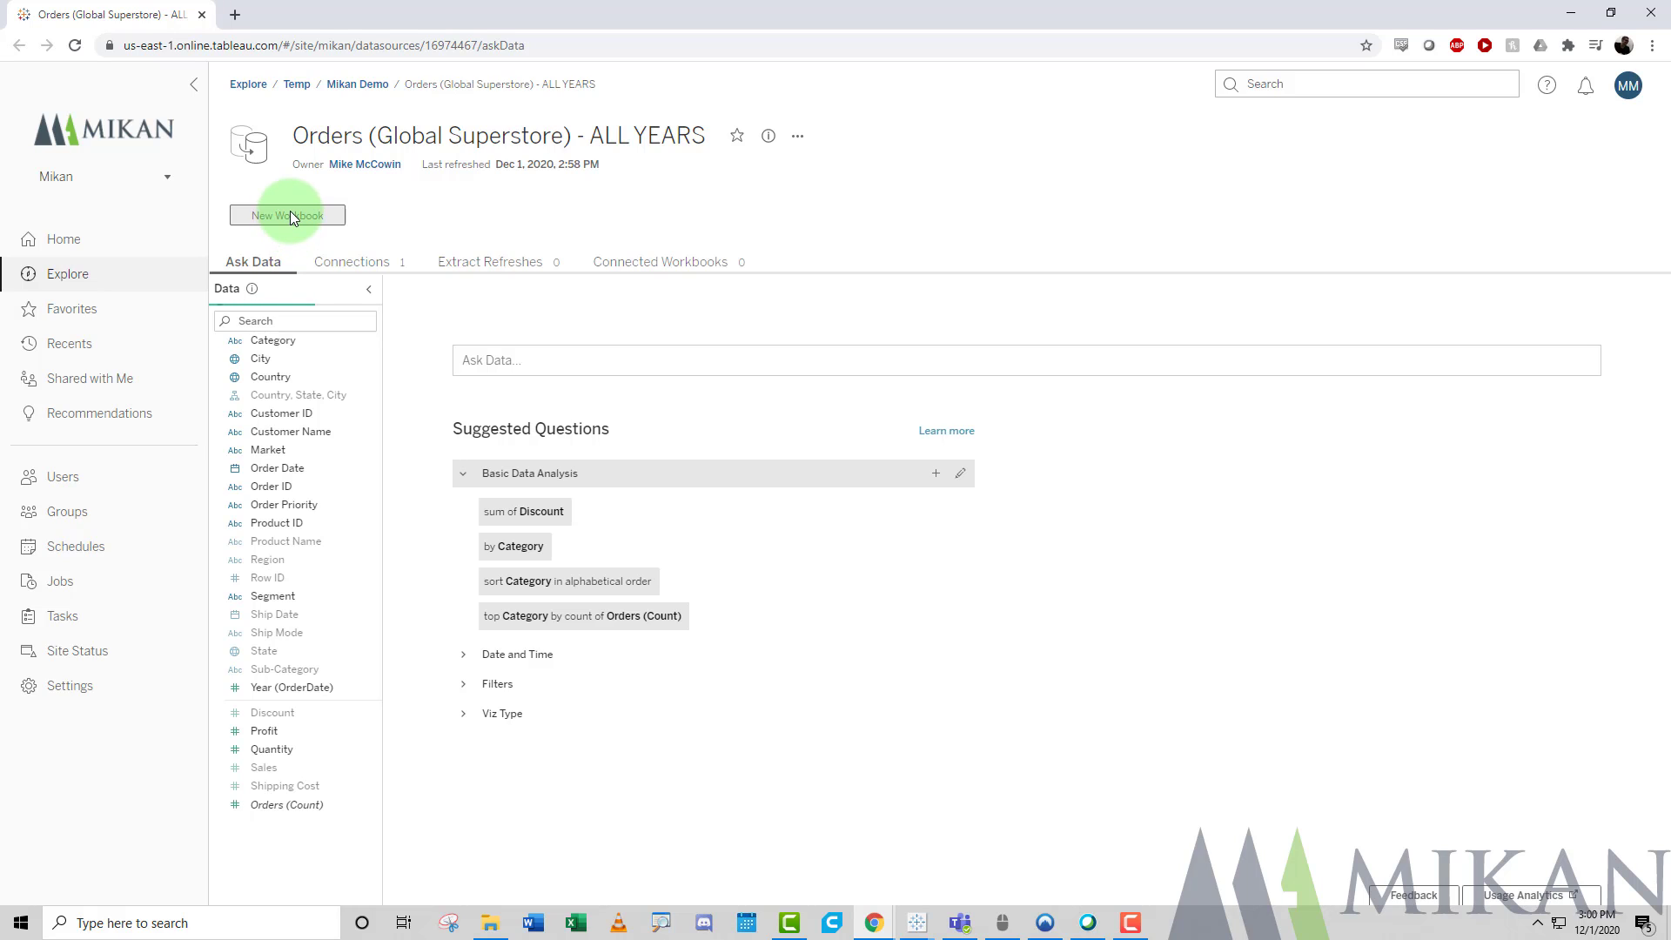
Step: Minimise the browser showing the published data source to return to Tableau Desktop
{"action": "left_click", "coordinate": [478, 48]}
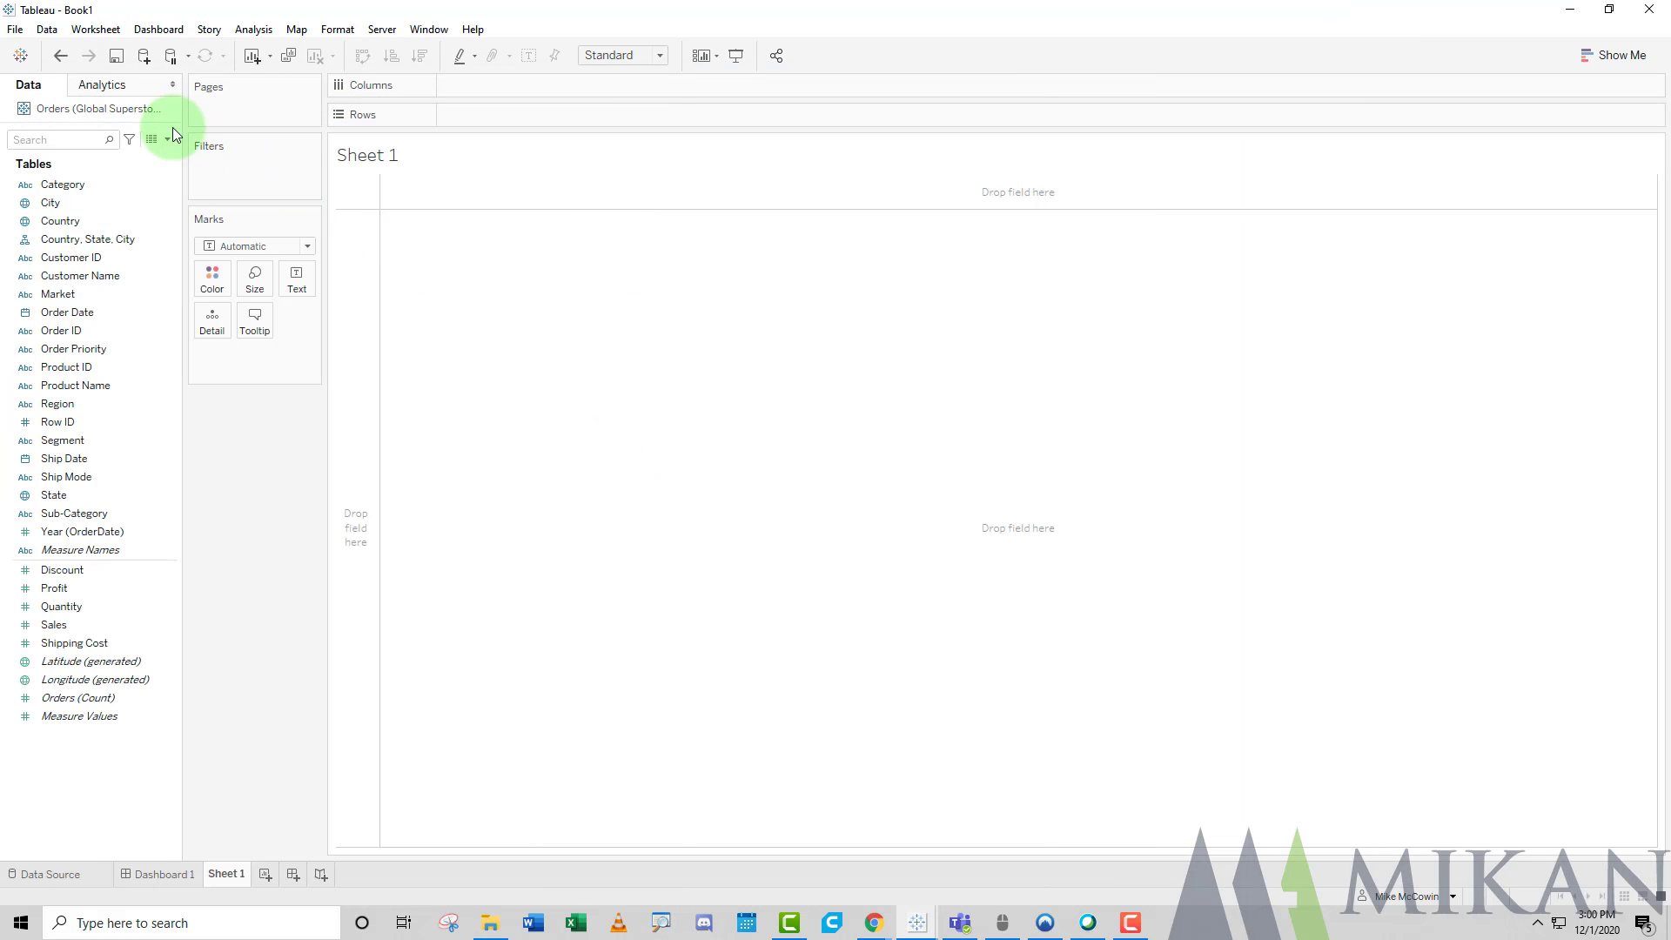
Step: Widen the Data pane so the full 'Orders (Global Superstore) - ALL YEARS' name is readable
{"action": "left_click_drag", "start_coordinate": [175, 122], "coordinate": [233, 120]}
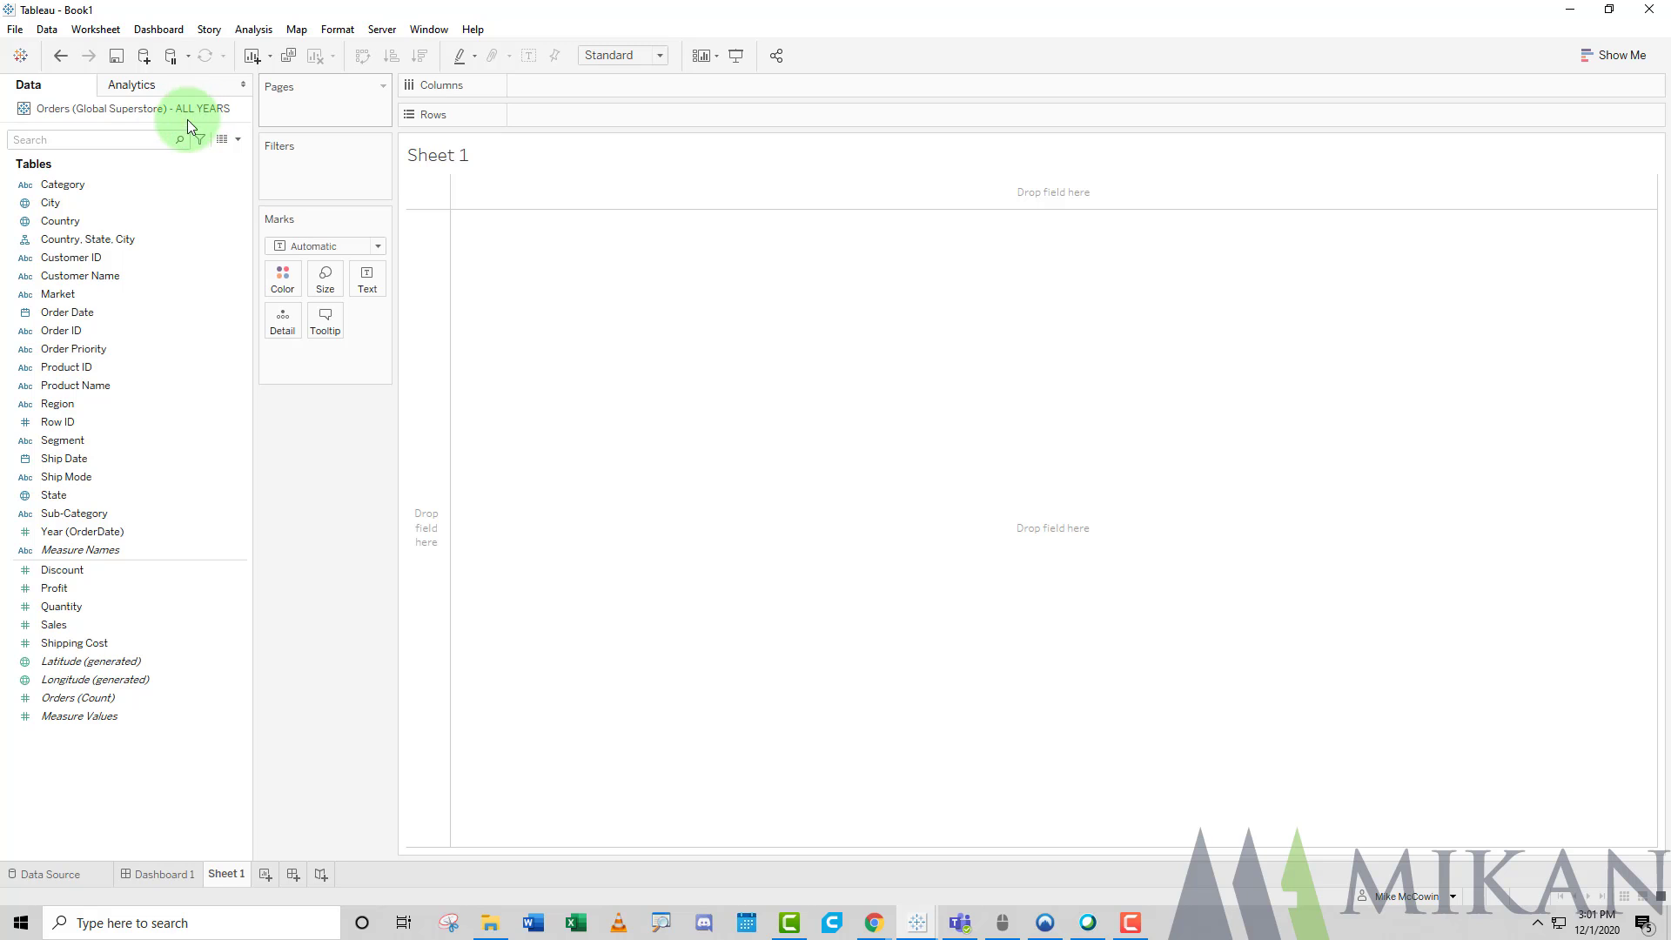
Step: Add the published Orders -2020 (Global Superstore) source from Tableau Online as a new data source
{"action": "left_click", "coordinate": [146, 59]}
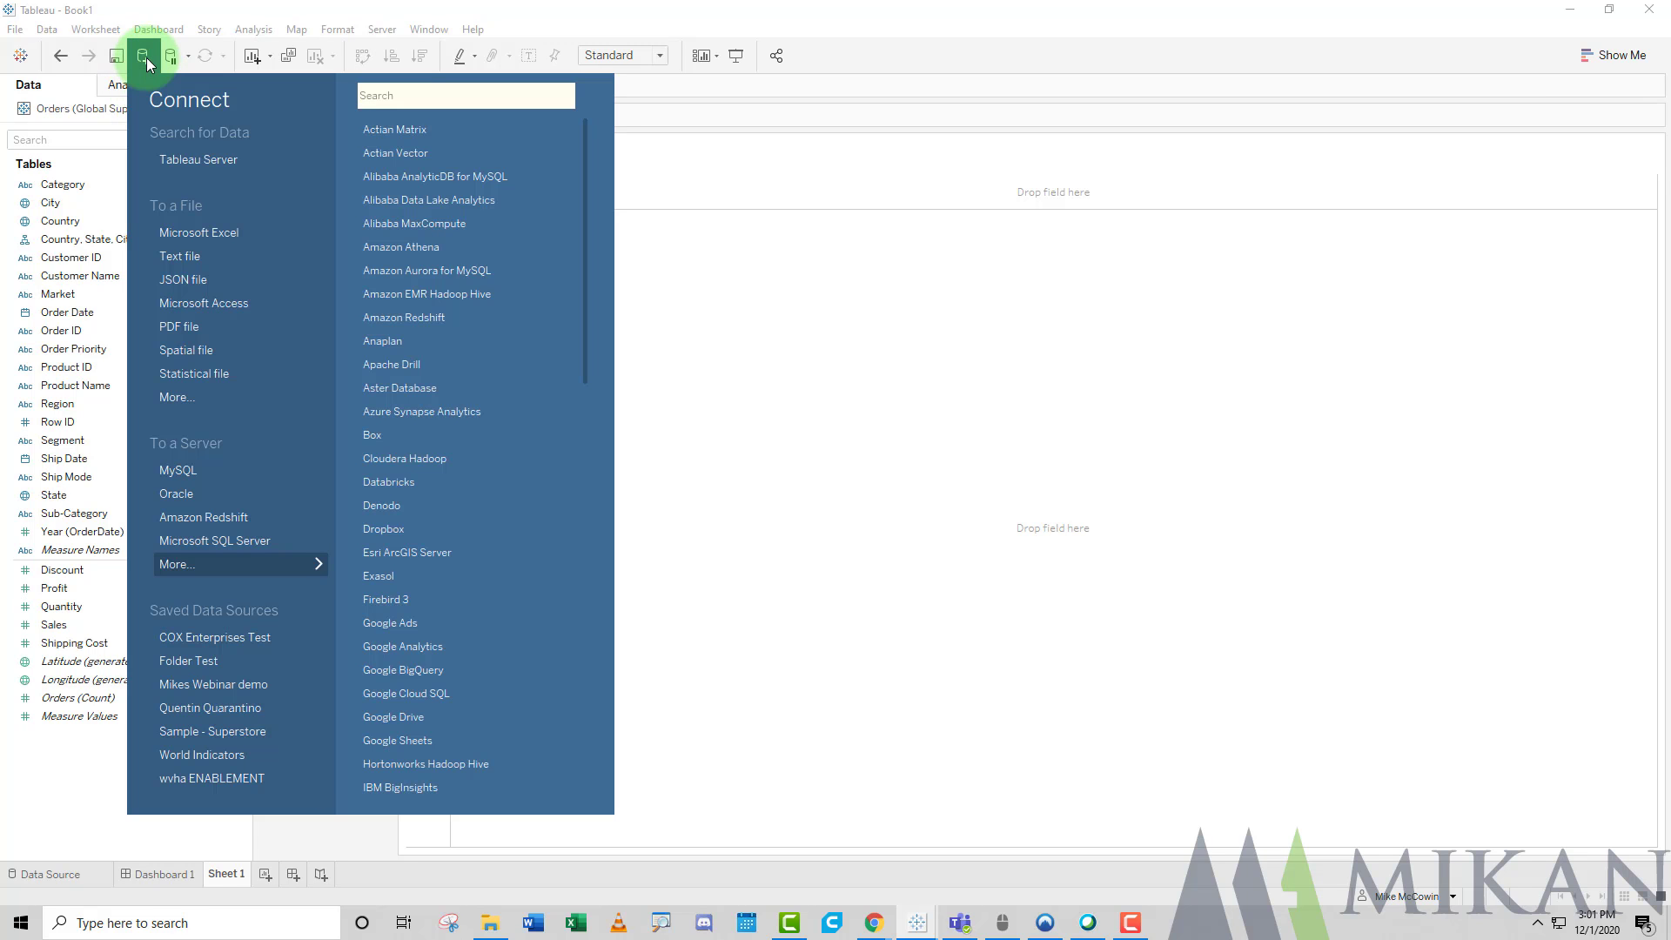
{"action": "left_click", "coordinate": [216, 164]}
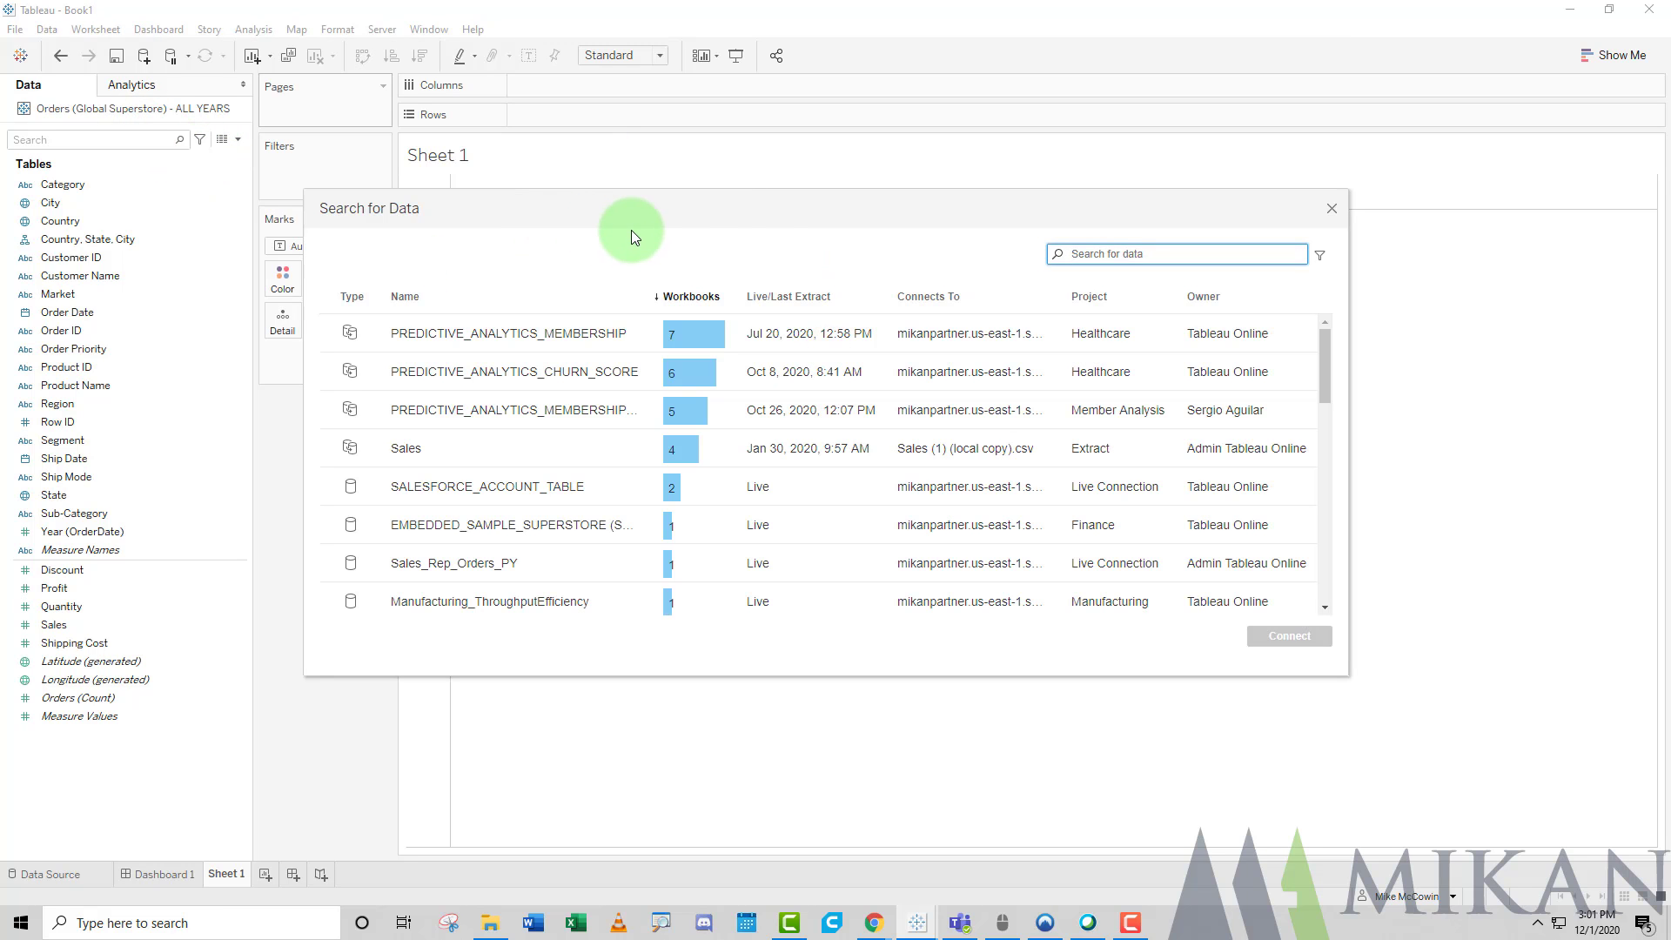
{"action": "scroll", "coordinate": [489, 369], "scroll_direction": "down", "scroll_amount": 5}
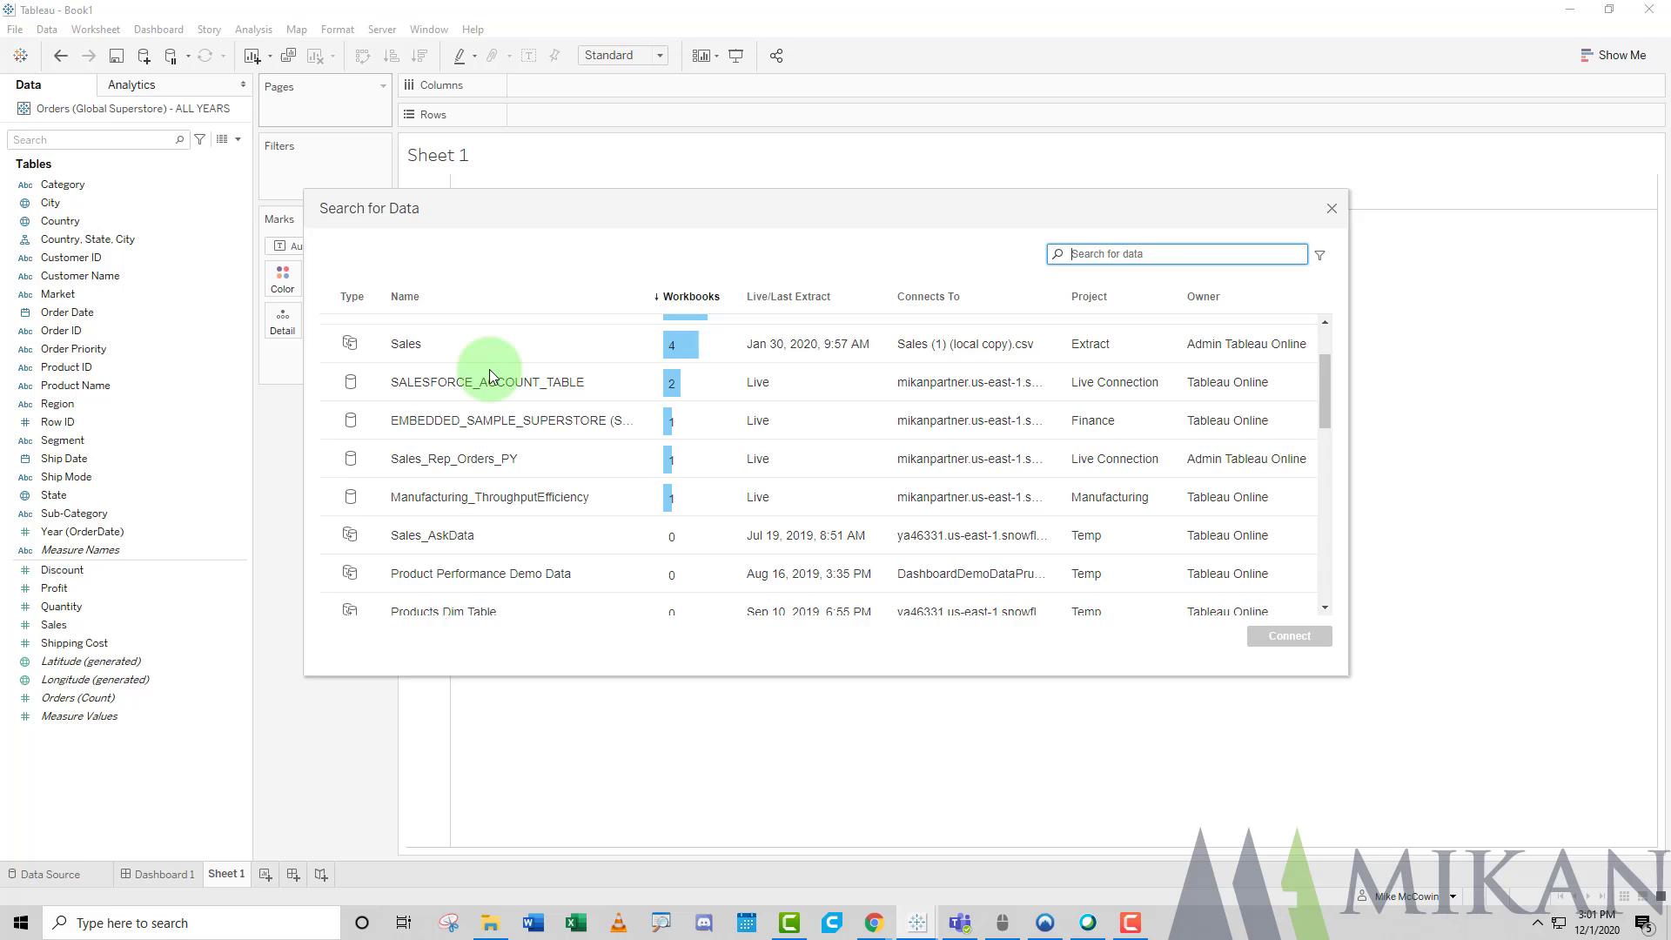
{"action": "scroll", "coordinate": [489, 369], "scroll_direction": "down", "scroll_amount": 10}
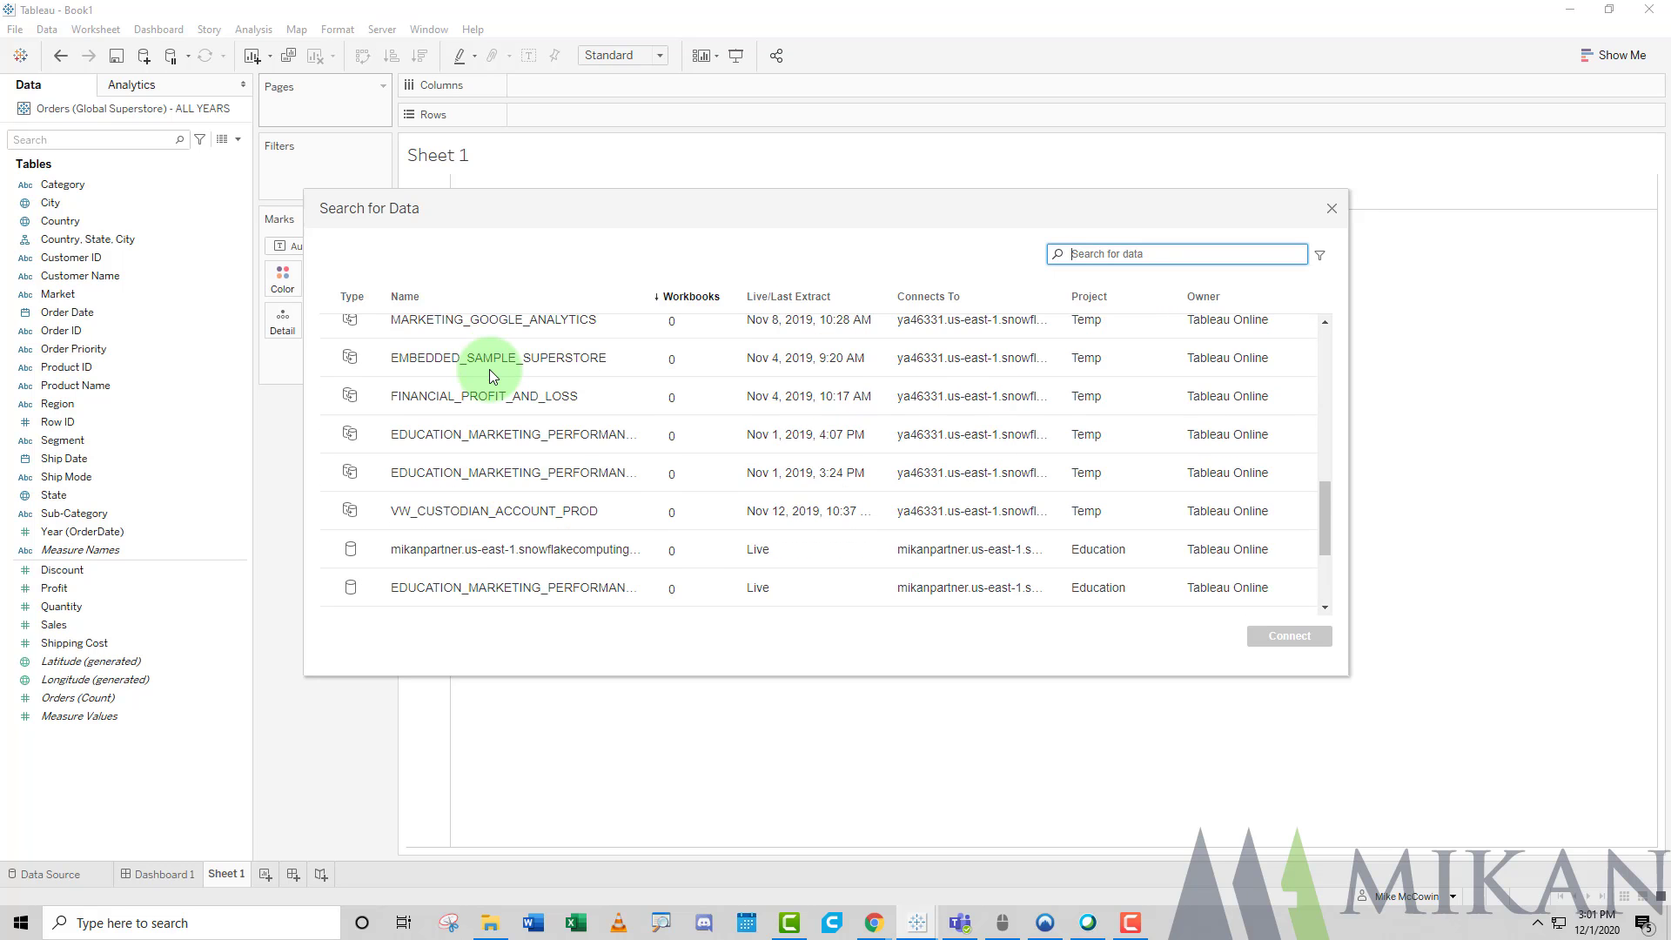
{"action": "scroll", "coordinate": [489, 369], "scroll_direction": "down", "scroll_amount": 5}
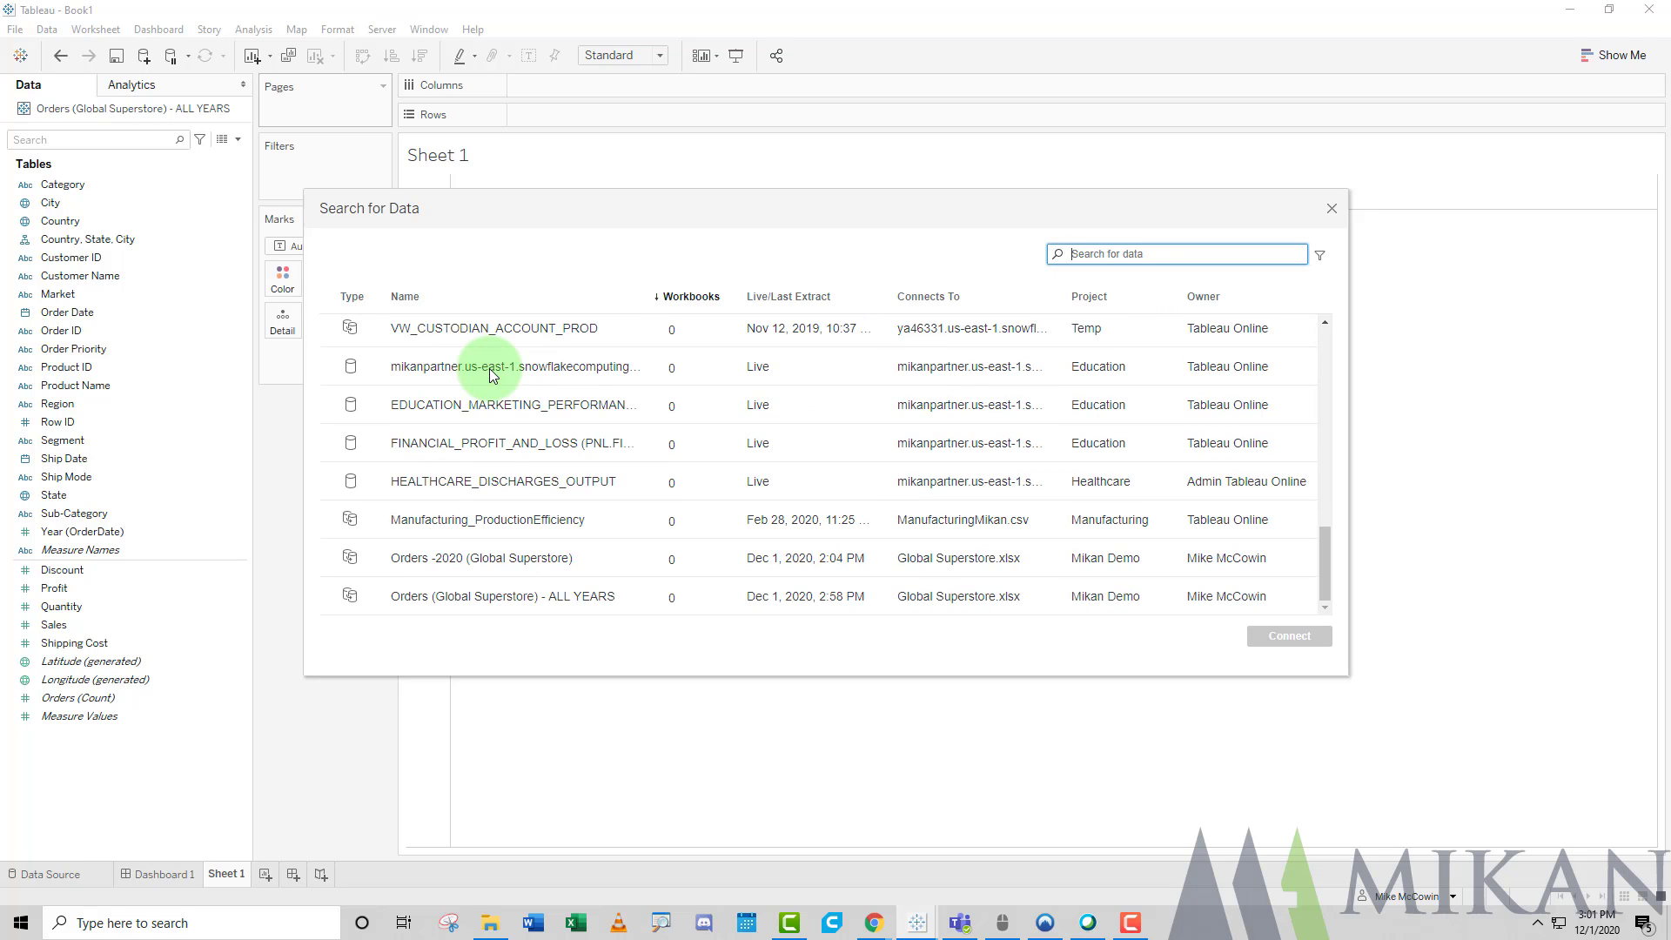
{"action": "left_click", "coordinate": [442, 560]}
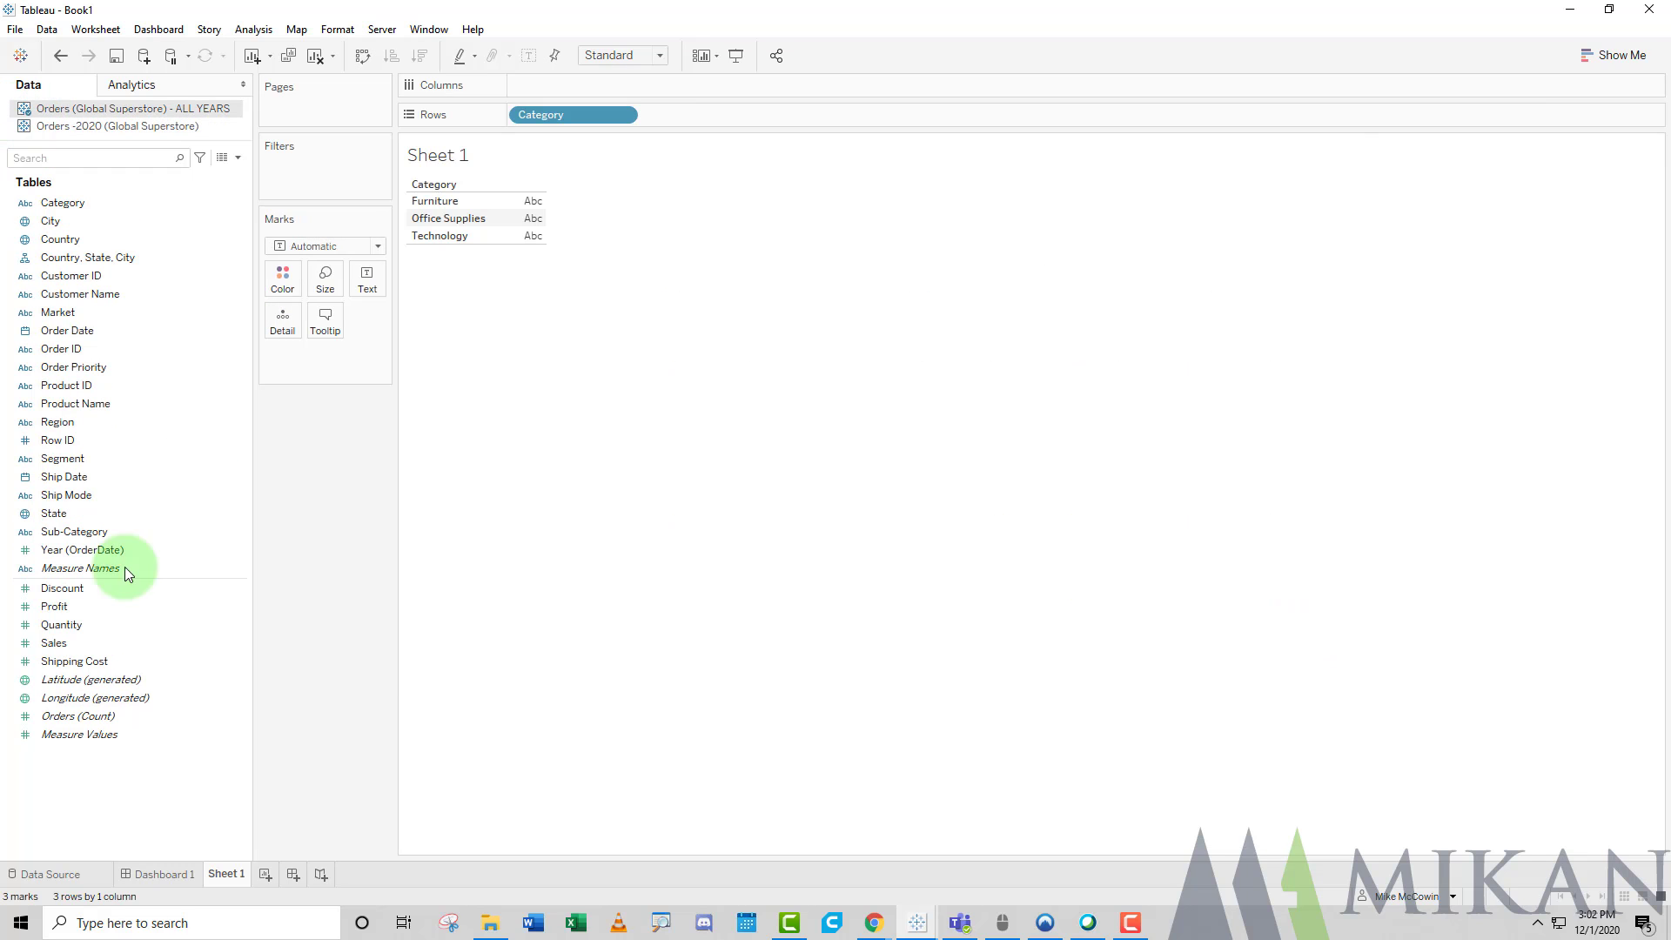
Step: Chart SUM(Sales) by Category as bars, then bring up the Orders -2020 source's options
{"action": "left_click_drag", "start_coordinate": [53, 642], "coordinate": [567, 91]}
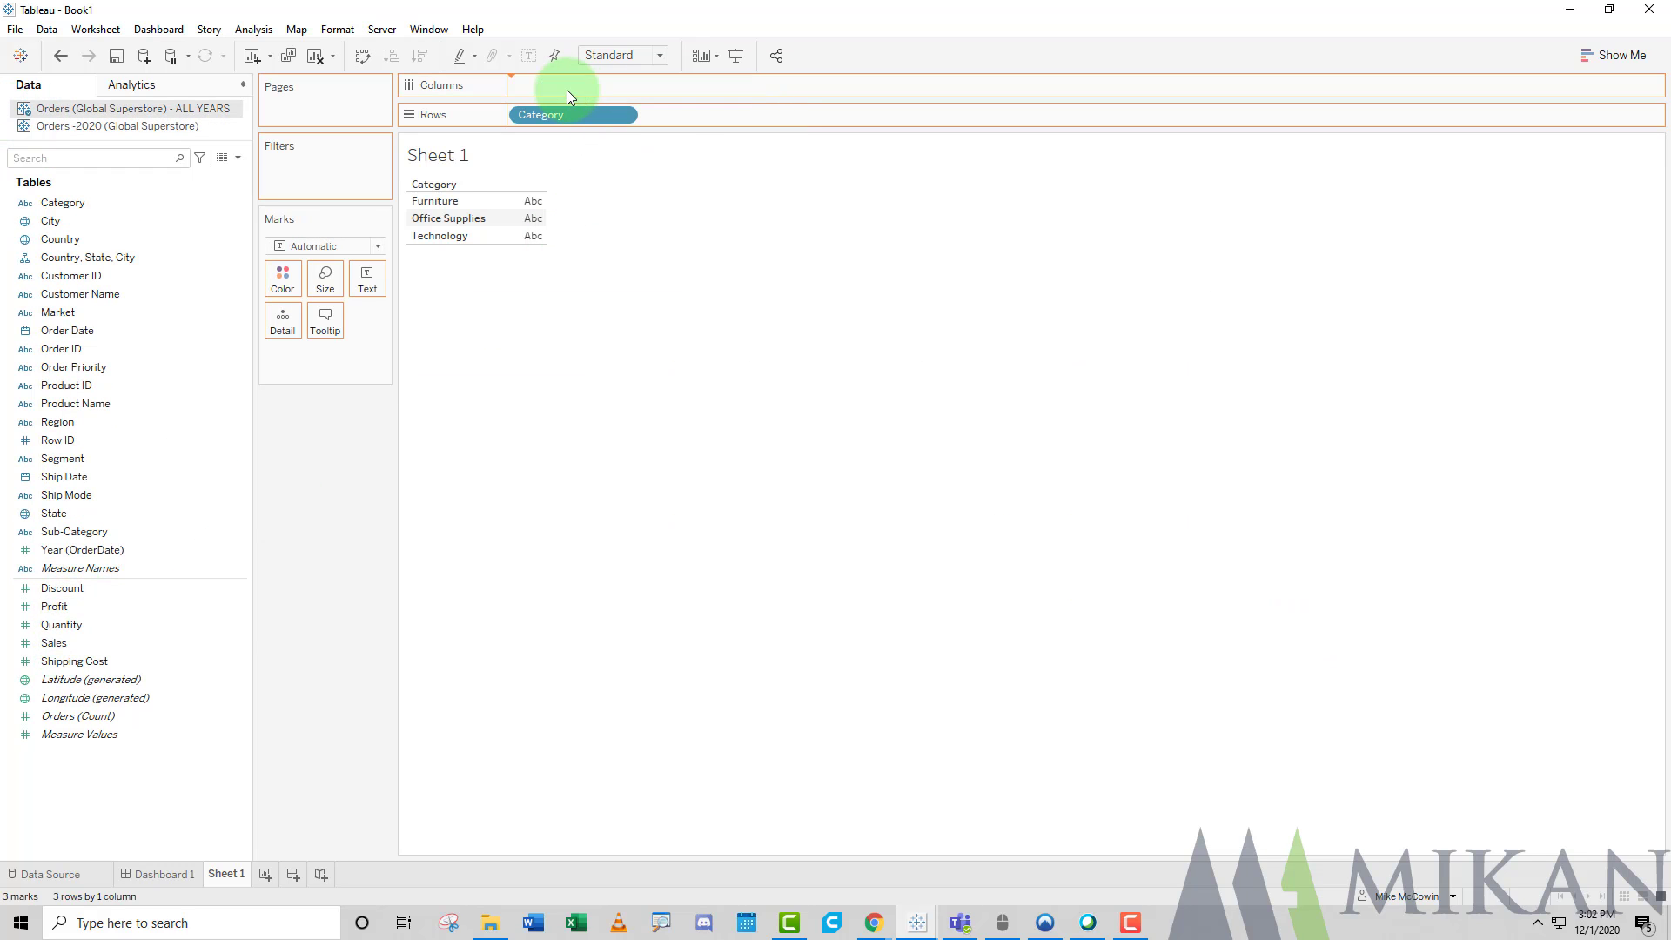
{"action": "right_click", "coordinate": [103, 130]}
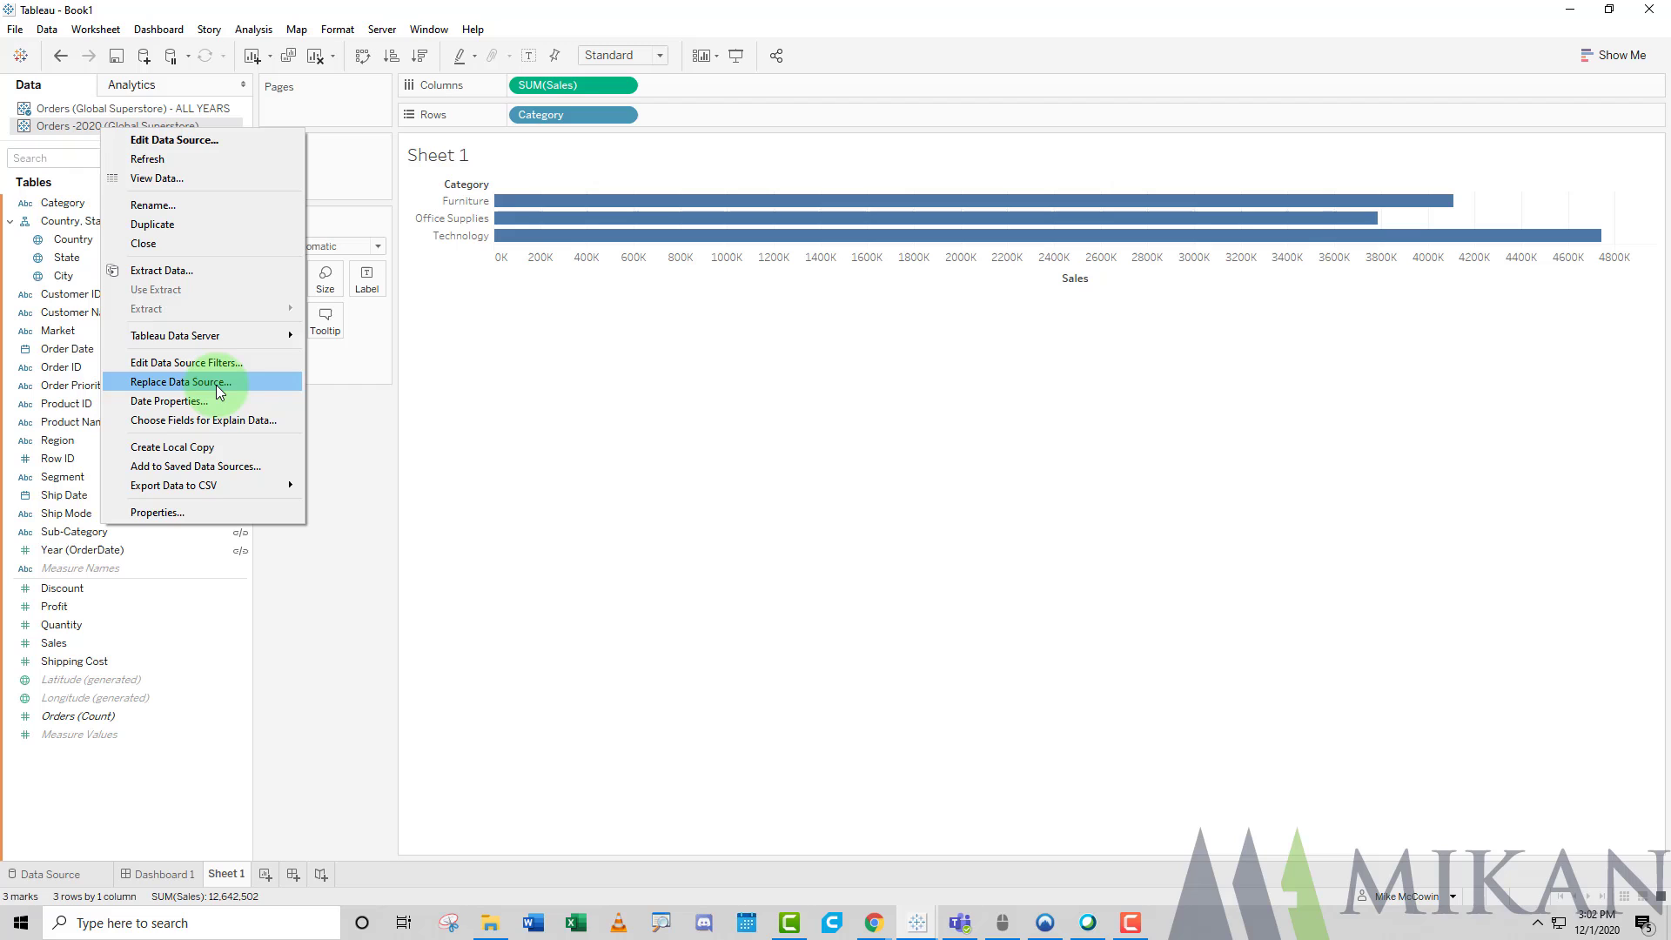
Step: Dismiss the Orders -2020 data source menu without replacing the source
{"action": "left_click", "coordinate": [670, 93]}
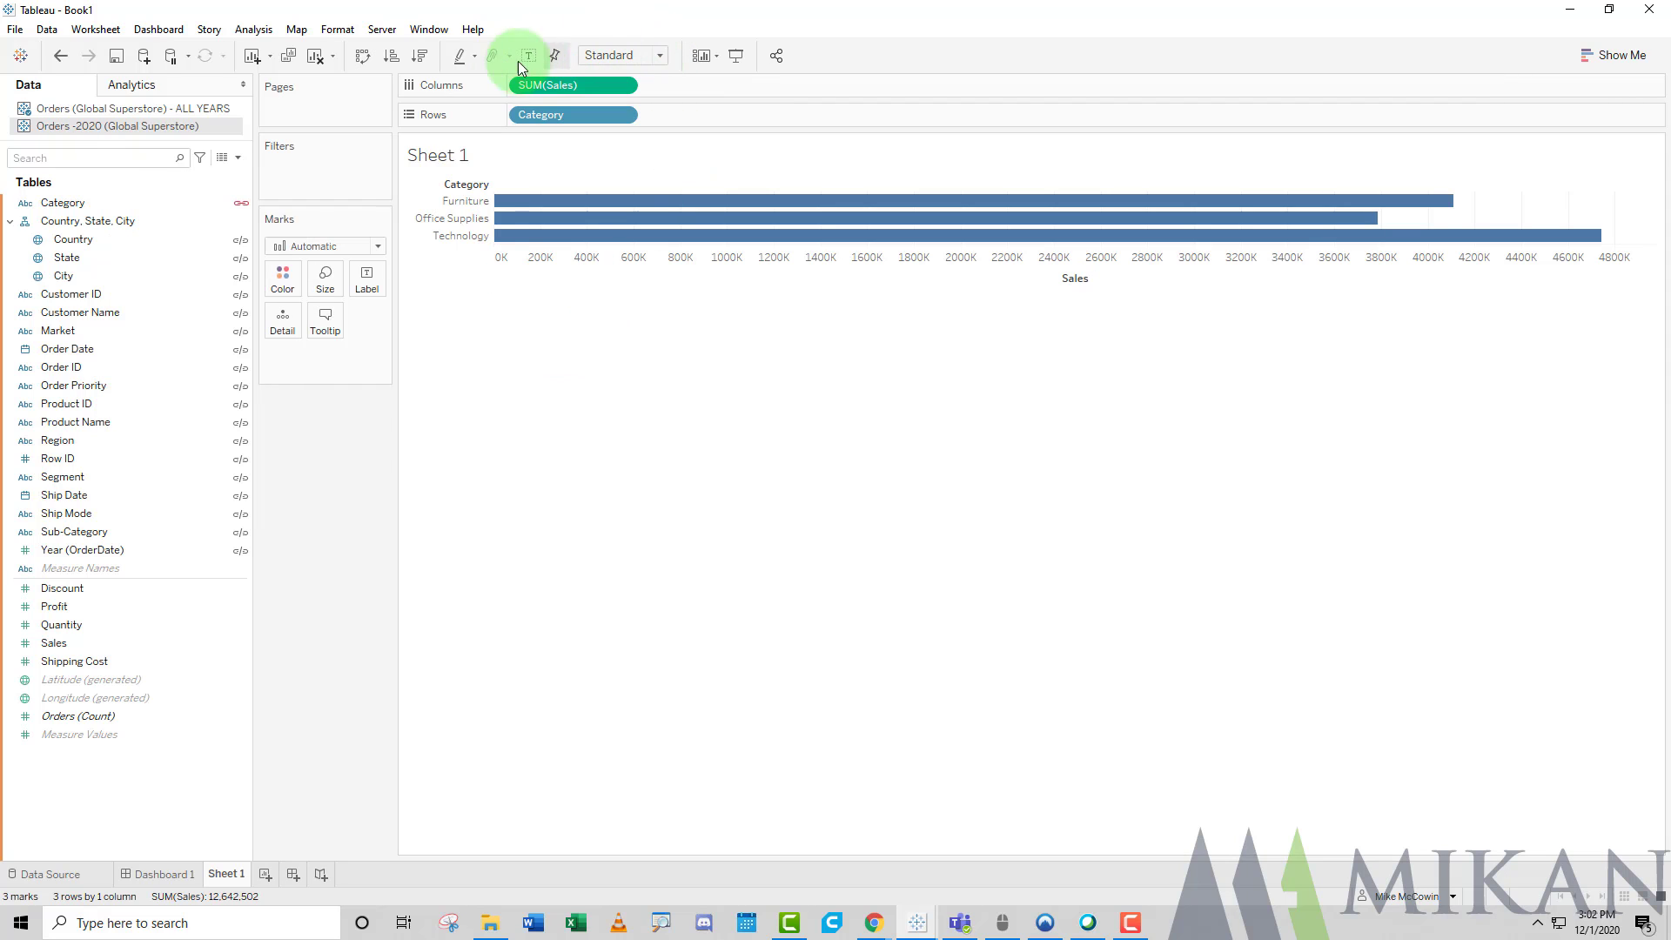